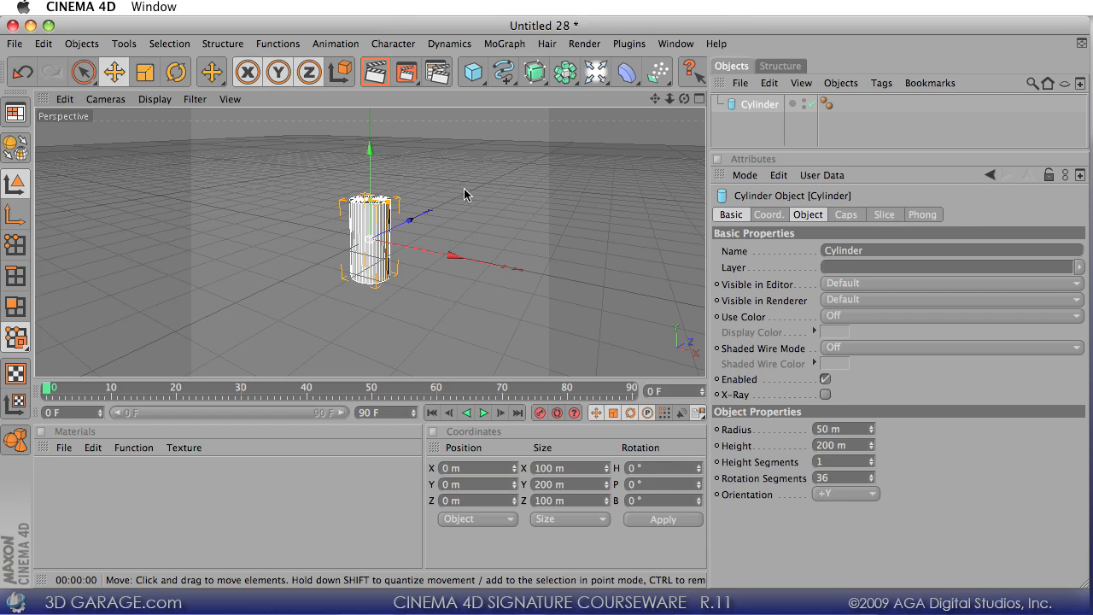
Flatten the cylinder into a disc about 3.7 m high and set its height segments to 2
{"action": "left_click", "coordinate": [15, 440]}
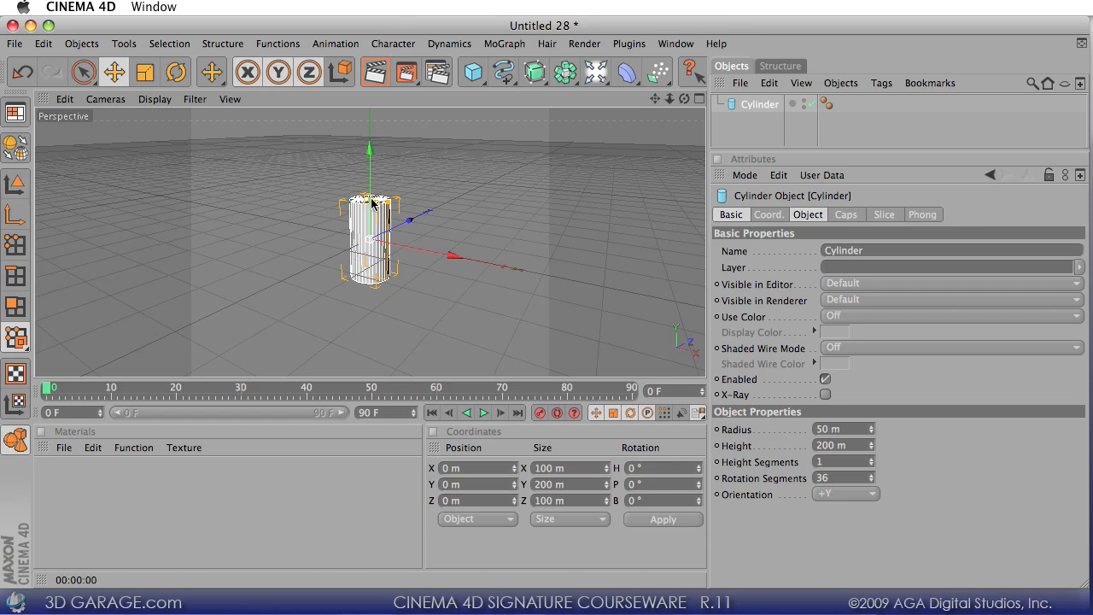
{"action": "left_click_drag", "start_coordinate": [371, 202], "coordinate": [371, 234]}
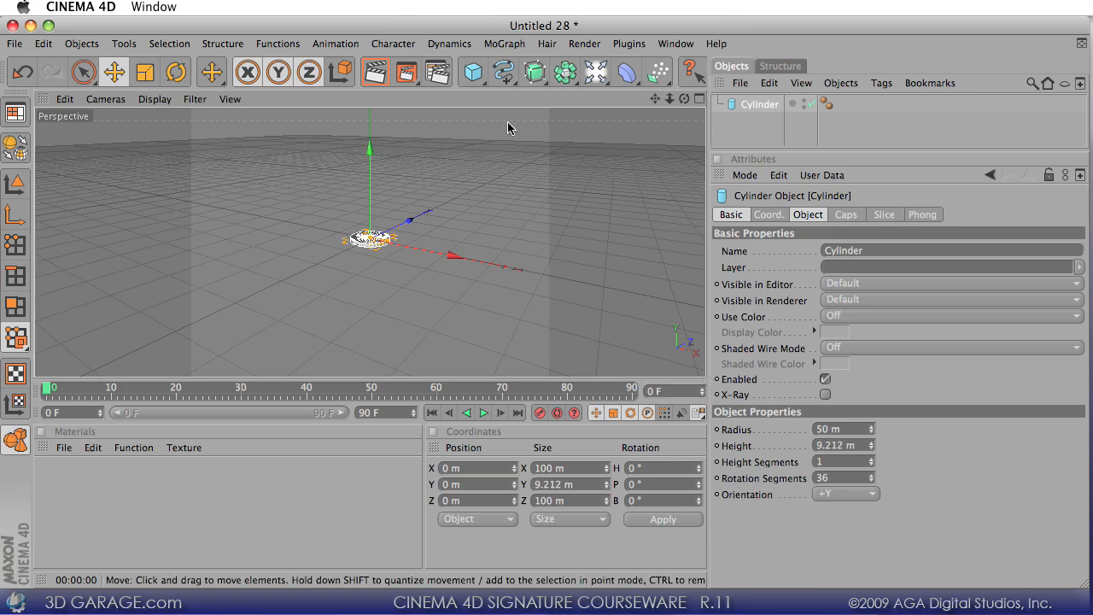
{"action": "scroll", "coordinate": [507, 127], "scroll_direction": "up", "scroll_amount": 5}
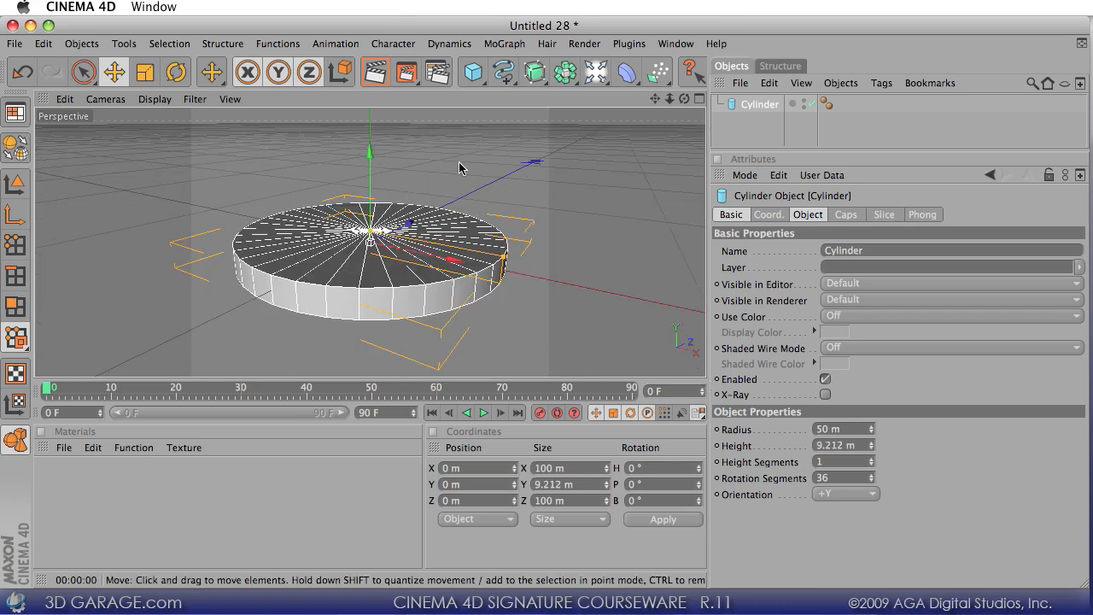
{"action": "left_click_drag", "start_coordinate": [462, 160], "coordinate": [525, 137], "text": "alt"}
{"action": "left_click_drag", "start_coordinate": [370, 230], "coordinate": [369, 237]}
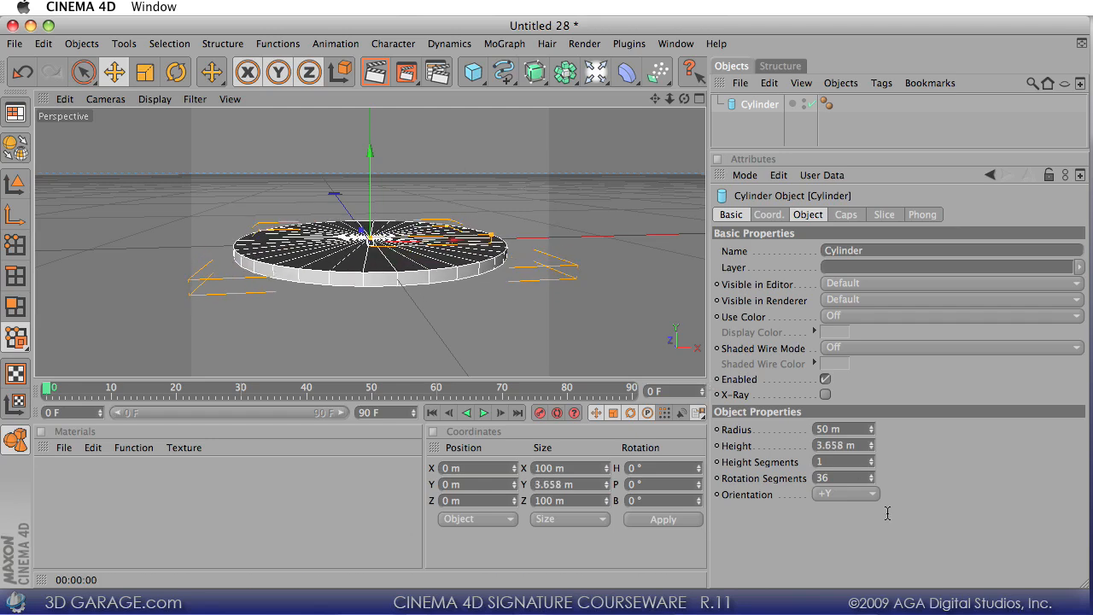
{"action": "left_click", "coordinate": [871, 460]}
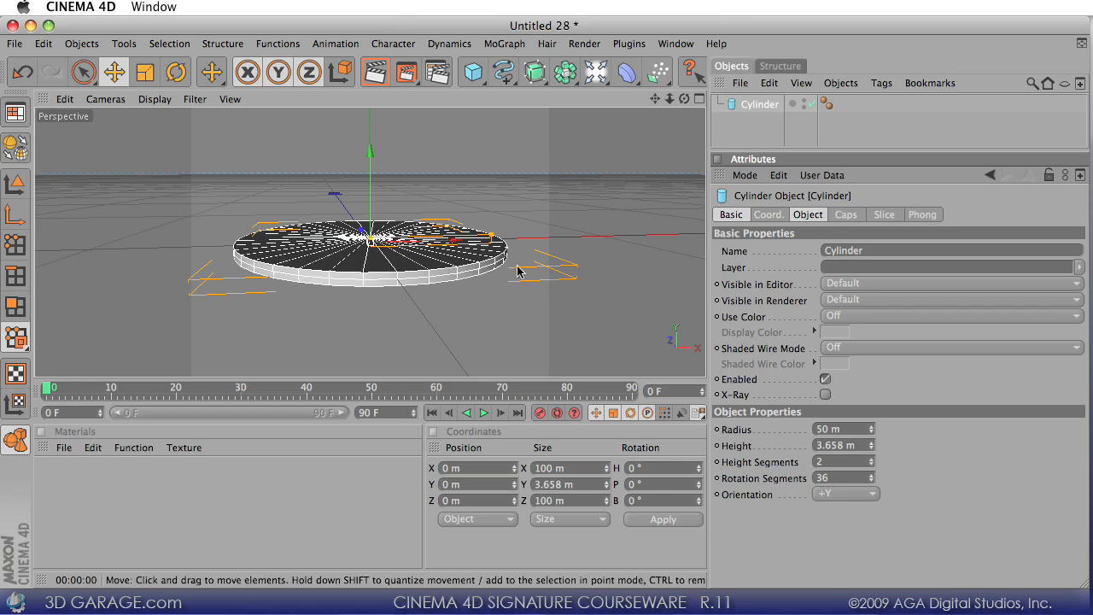
Convert the cylinder to an editable polygon object and select all polygons on its upper and lower caps
{"action": "left_click", "coordinate": [12, 149]}
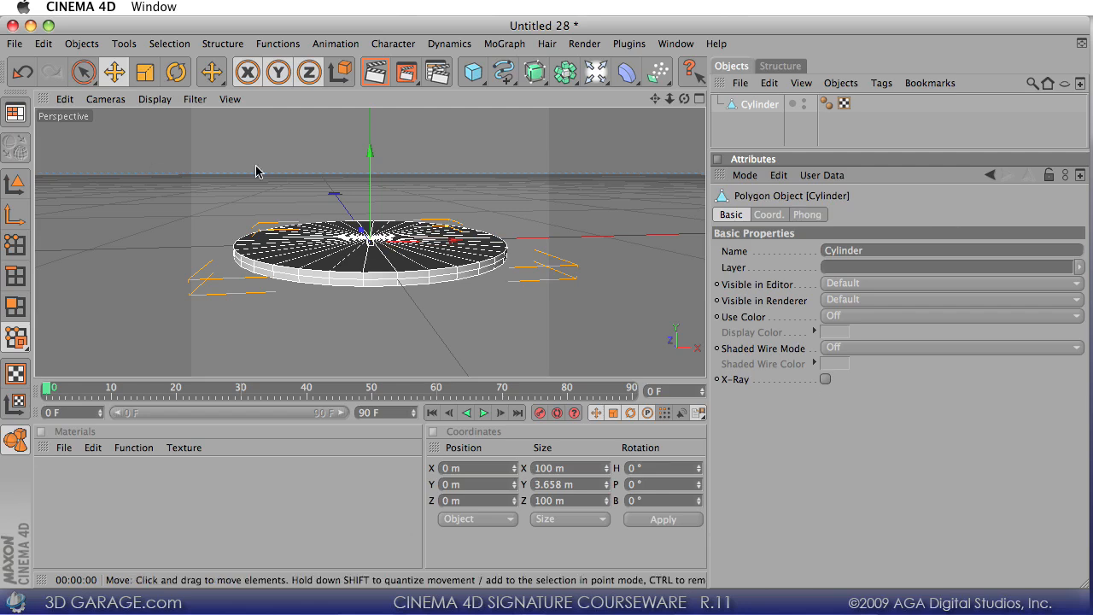
{"action": "left_click", "coordinate": [15, 306]}
{"action": "left_click_drag", "start_coordinate": [429, 231], "coordinate": [405, 374], "text": "alt"}
{"action": "left_click", "coordinate": [83, 71]}
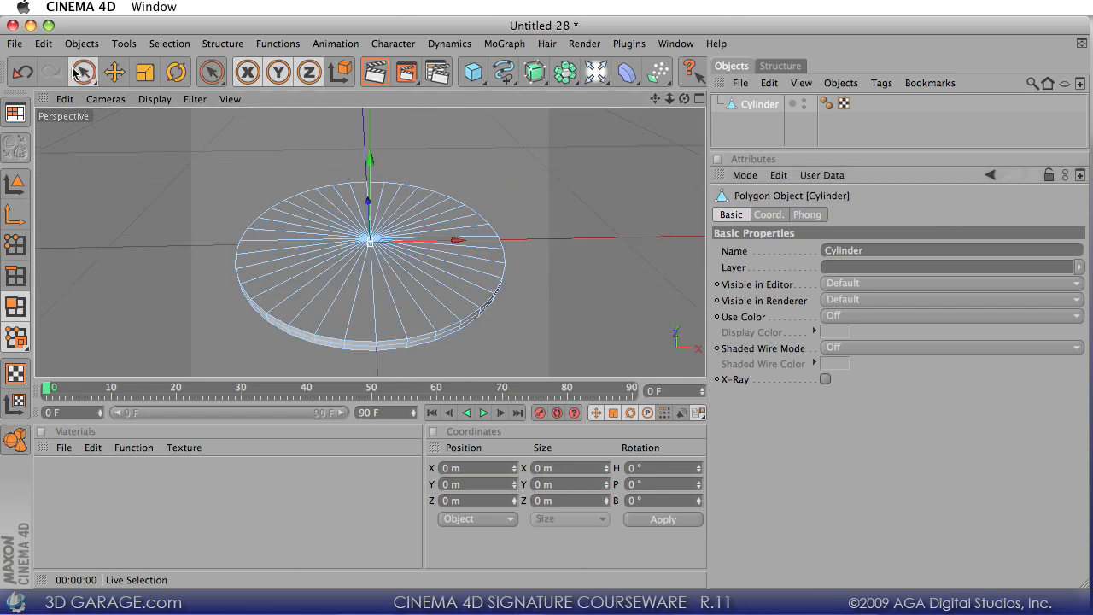
{"action": "mouse_move", "coordinate": [341, 296]}
{"action": "left_mouse_down"}
{"action": "mouse_move", "coordinate": [363, 241]}
{"action": "mouse_move", "coordinate": [387, 294]}
{"action": "mouse_move", "coordinate": [451, 305]}
{"action": "left_mouse_up"}
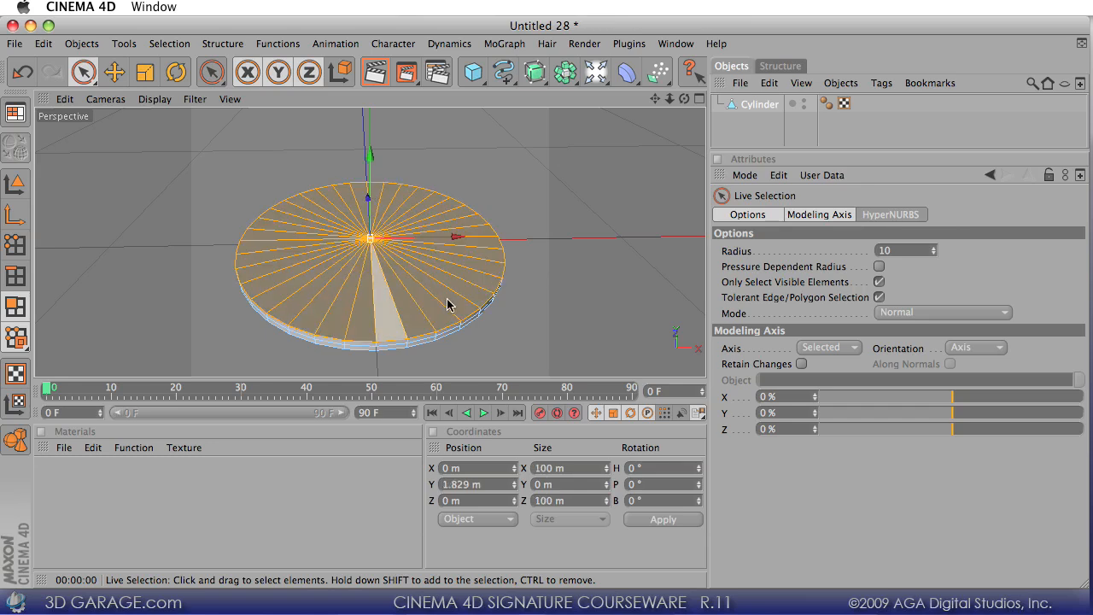
{"action": "left_click_drag", "start_coordinate": [706, 381], "coordinate": [503, 234], "text": "alt"}
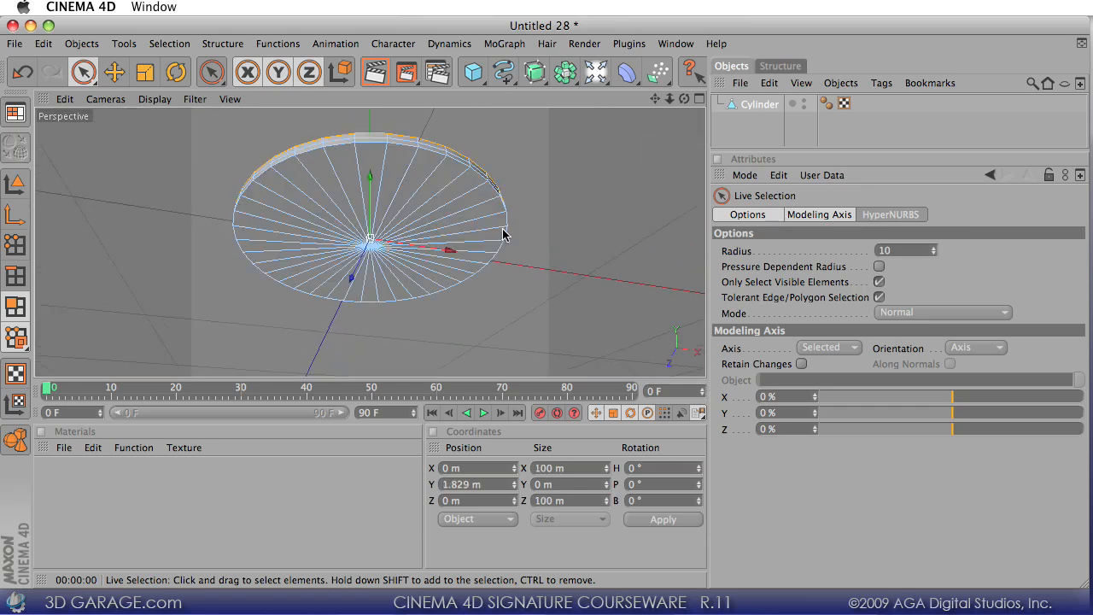
{"action": "mouse_move", "coordinate": [410, 198]}
{"action": "left_mouse_down", "text": "shift"}
{"action": "mouse_move", "coordinate": [384, 208]}
{"action": "mouse_move", "coordinate": [399, 183]}
{"action": "mouse_move", "coordinate": [390, 273]}
{"action": "mouse_move", "coordinate": [282, 171]}
{"action": "mouse_move", "coordinate": [366, 204]}
{"action": "left_mouse_up", "text": "shift"}
{"action": "left_click_drag", "start_coordinate": [498, 115], "coordinate": [706, 381], "text": "alt"}
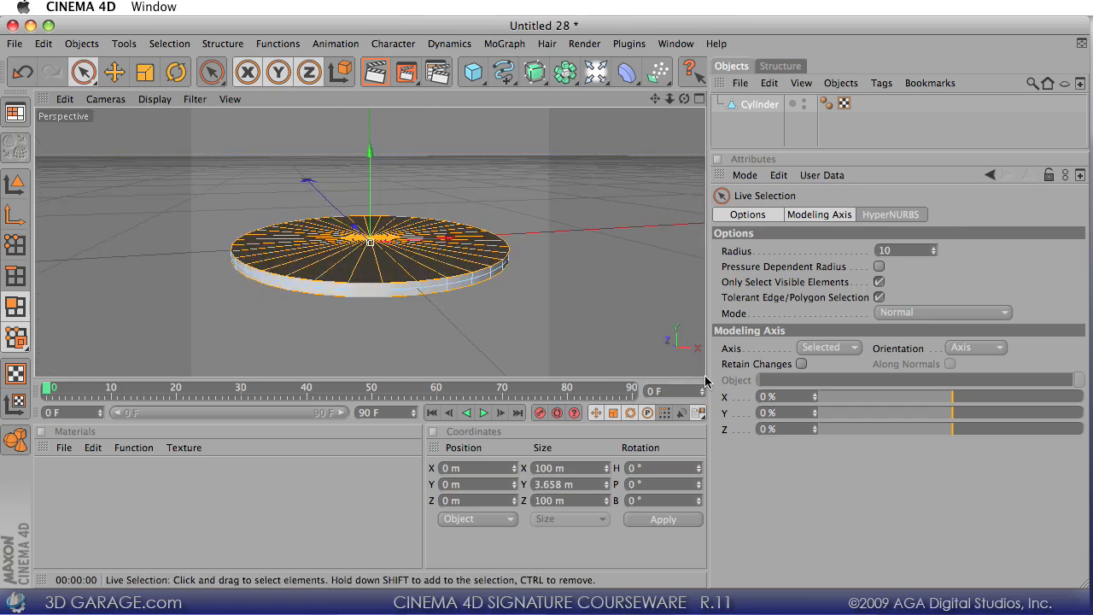
Apply Extrude Inner twice to the selected caps, with offsets of about 2.7 m and 1 m
{"action": "left_click", "coordinate": [222, 44]}
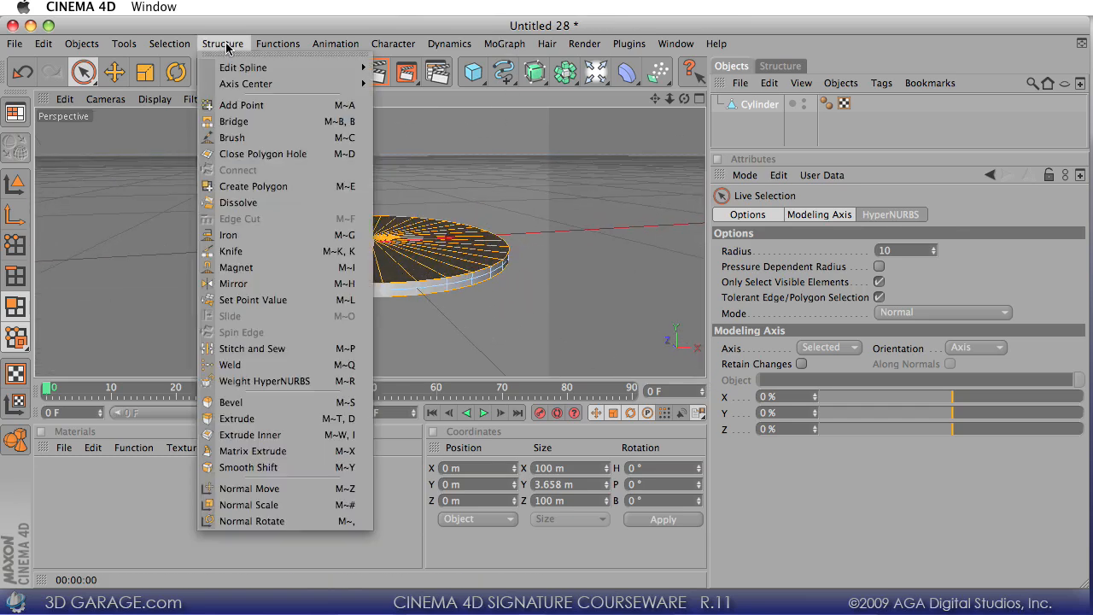
{"action": "left_click", "coordinate": [279, 438]}
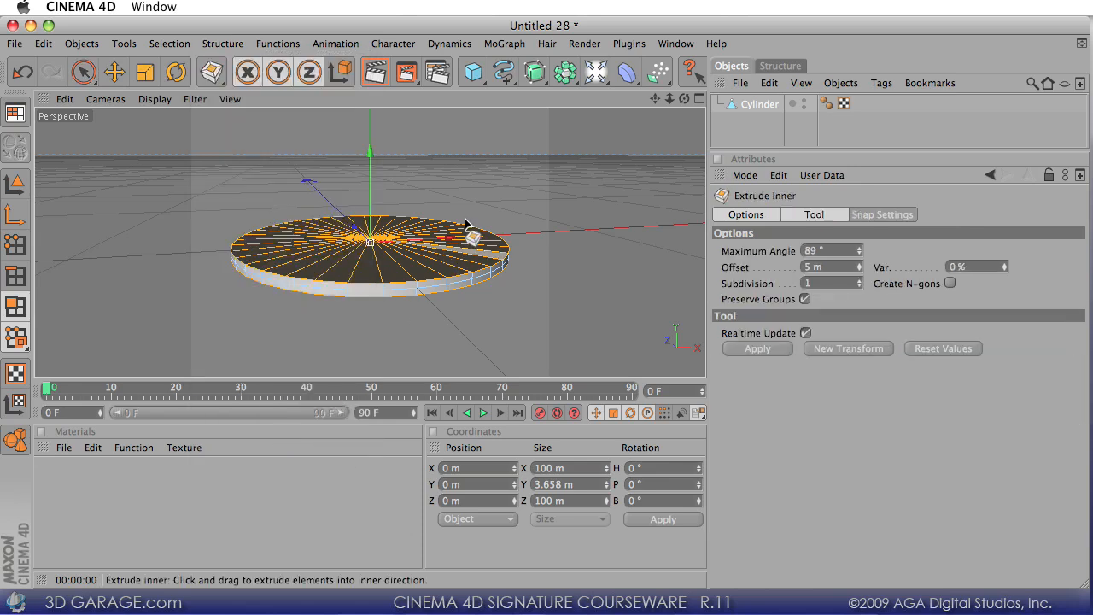
{"action": "left_click_drag", "start_coordinate": [477, 194], "coordinate": [705, 376], "text": "alt"}
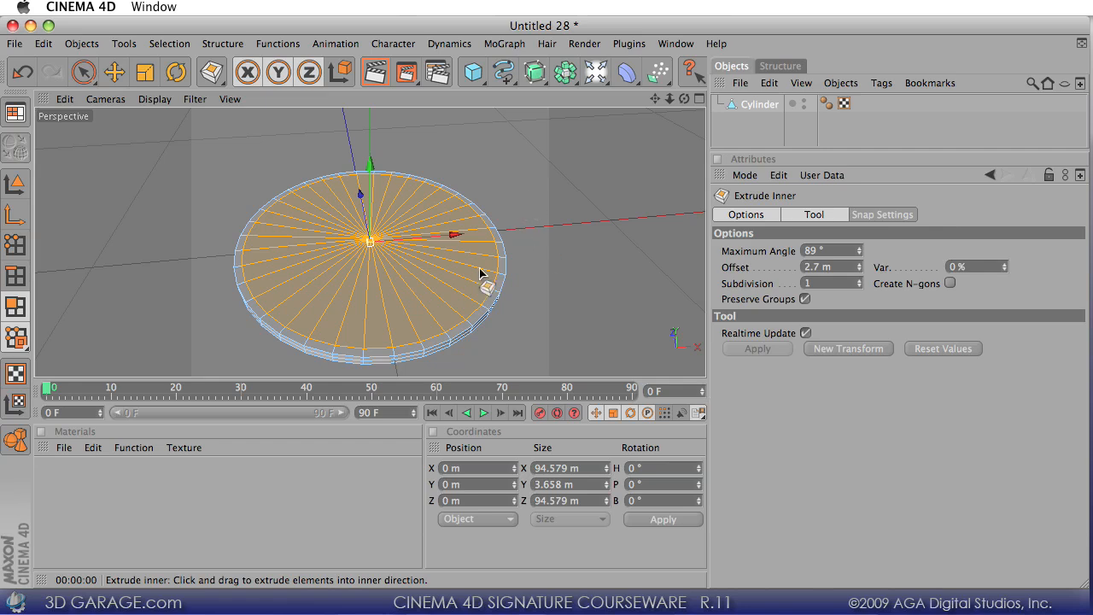
{"action": "left_click_drag", "start_coordinate": [479, 269], "coordinate": [328, 196], "text": "alt"}
{"action": "left_click_drag", "start_coordinate": [502, 175], "coordinate": [705, 375]}
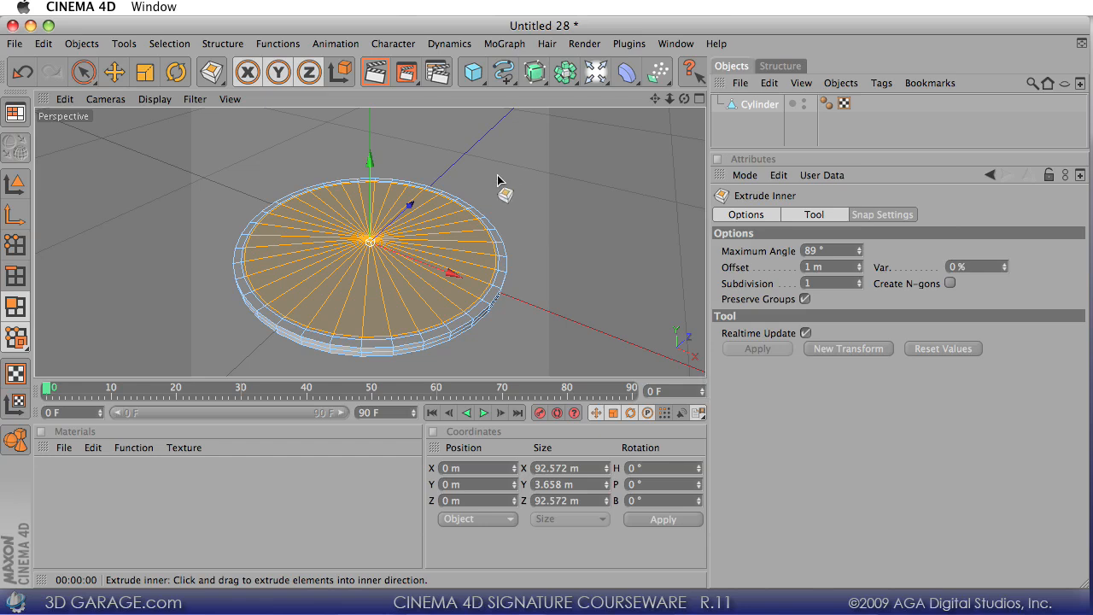
Scale the inset cap polygons inward along Y until they span about 2.8 m
{"action": "left_click", "coordinate": [145, 72]}
{"action": "left_click_drag", "start_coordinate": [532, 236], "coordinate": [703, 381], "text": "alt"}
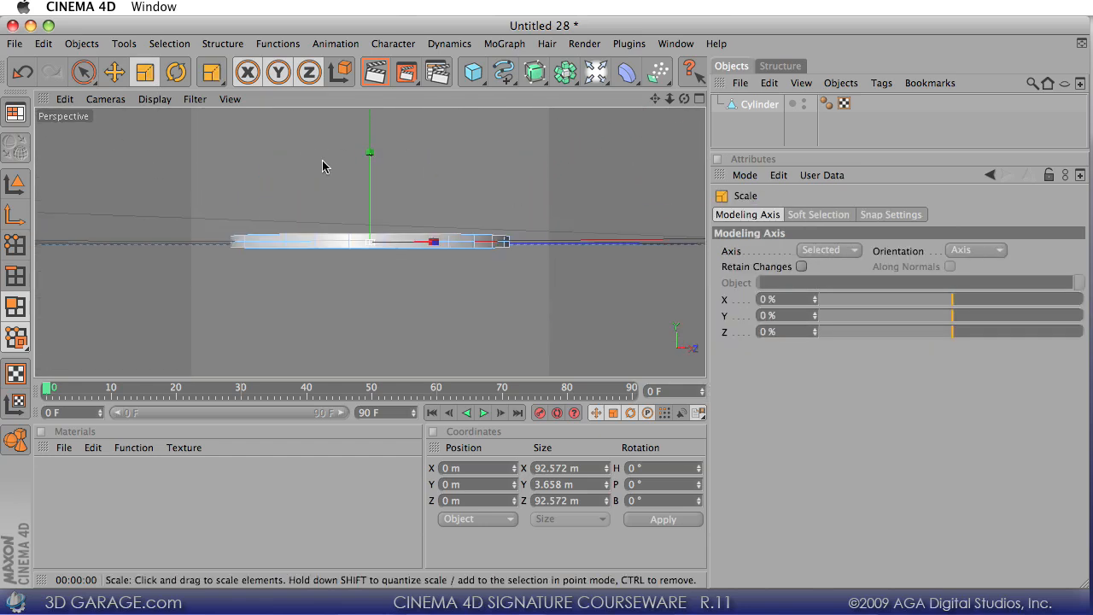
{"action": "mouse_move", "coordinate": [443, 188]}
{"action": "left_mouse_down", "text": "alt"}
{"action": "mouse_move", "coordinate": [705, 378]}
{"action": "mouse_move", "coordinate": [443, 189]}
{"action": "left_mouse_up", "text": "alt"}
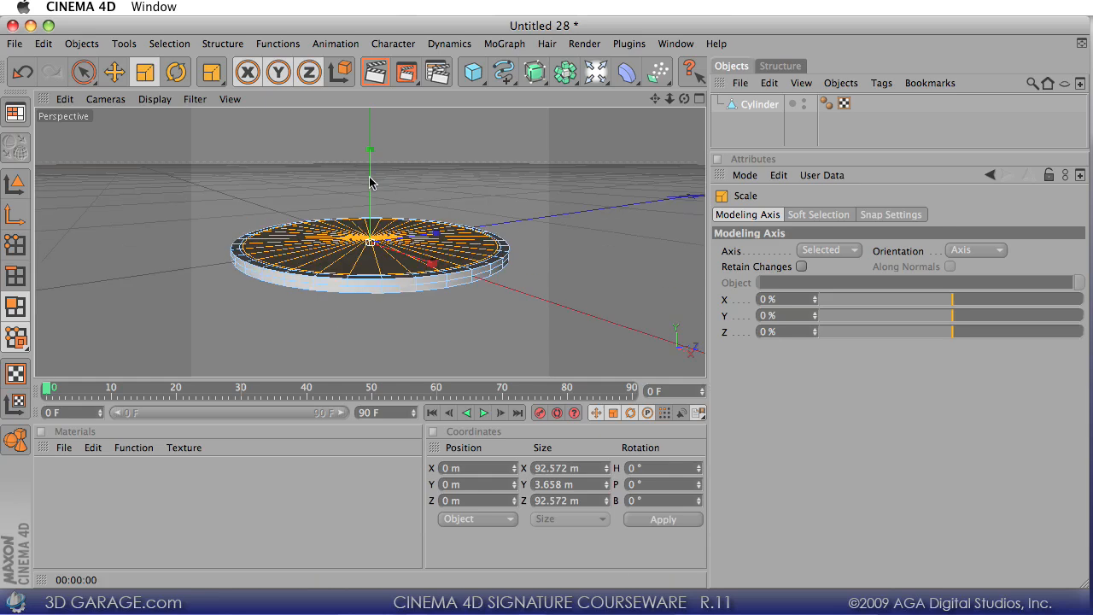
{"action": "left_click_drag", "start_coordinate": [370, 178], "coordinate": [705, 381]}
{"action": "left_click_drag", "start_coordinate": [370, 157], "coordinate": [705, 382]}
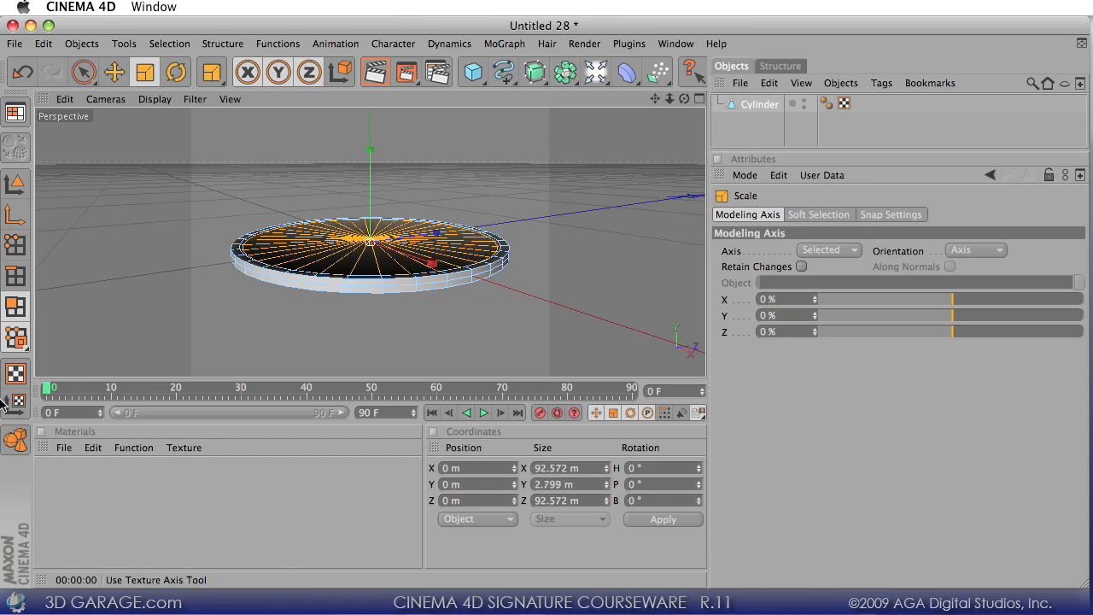
Scale the entire disc along Y in object mode to a height of about 3.64 m
{"action": "left_click", "coordinate": [18, 440]}
{"action": "left_click_drag", "start_coordinate": [371, 155], "coordinate": [706, 382]}
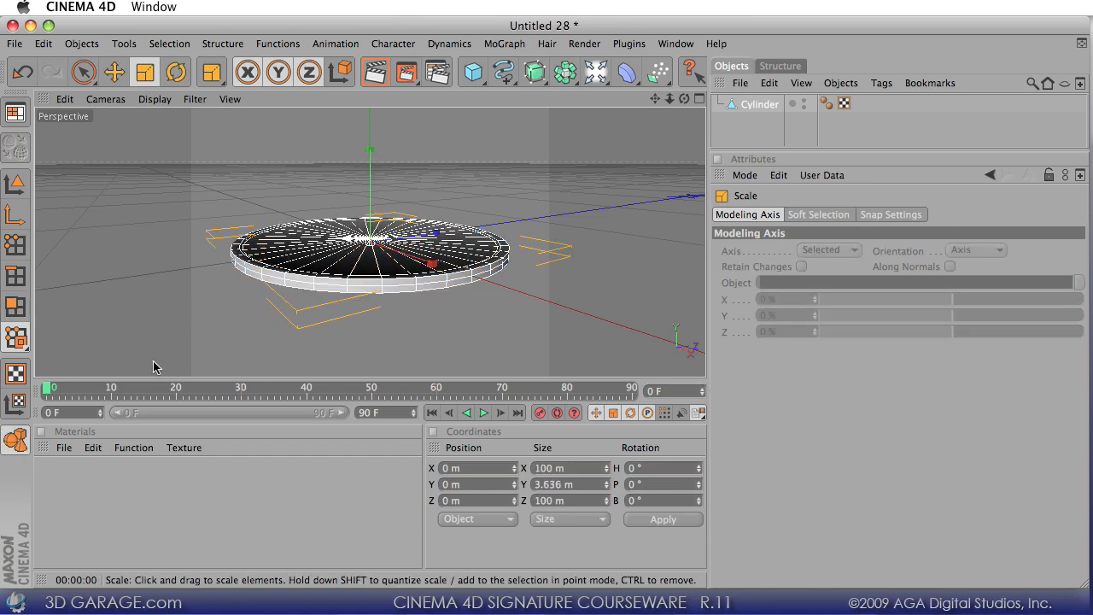
Scale only the selected inset cap polygons along Y until they span about 1.45 m
{"action": "left_click", "coordinate": [15, 306]}
{"action": "left_click_drag", "start_coordinate": [353, 164], "coordinate": [705, 381]}
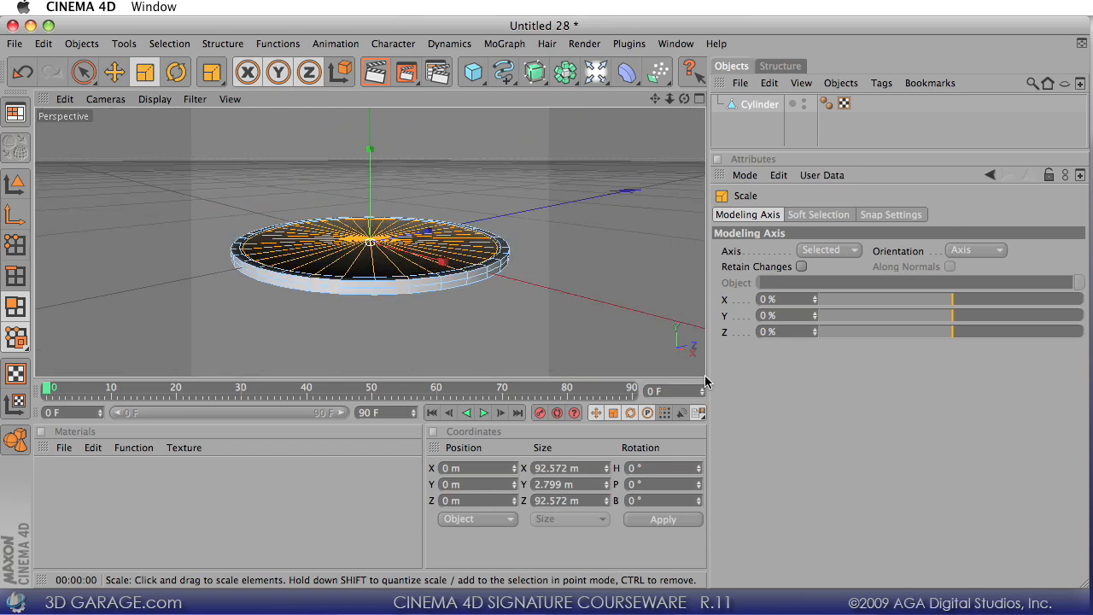
{"action": "left_click_drag", "start_coordinate": [369, 150], "coordinate": [654, 378]}
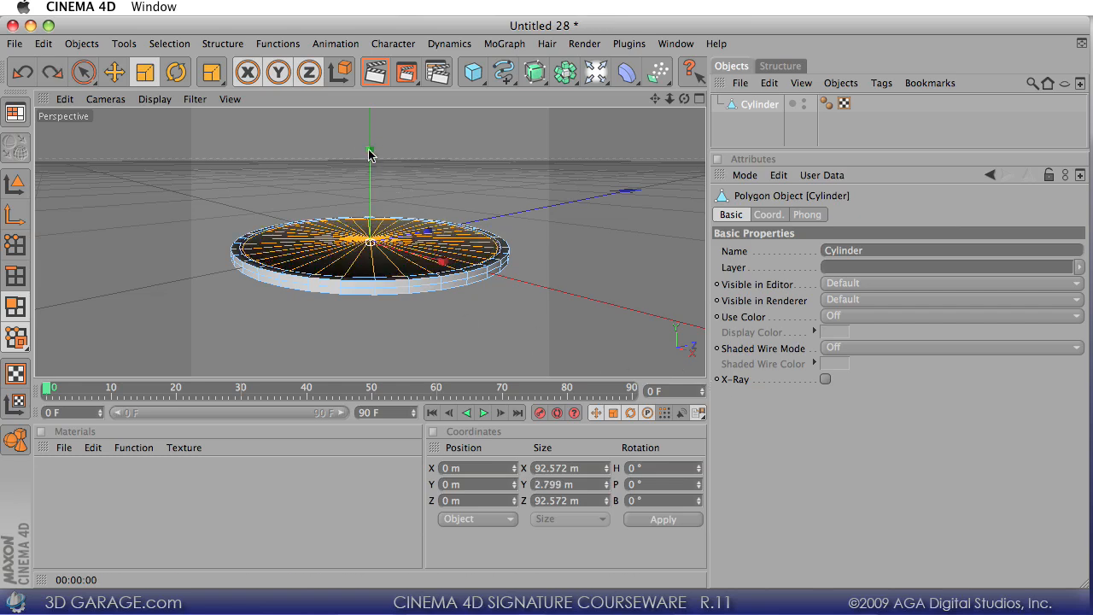
{"action": "left_click_drag", "start_coordinate": [368, 149], "coordinate": [706, 381]}
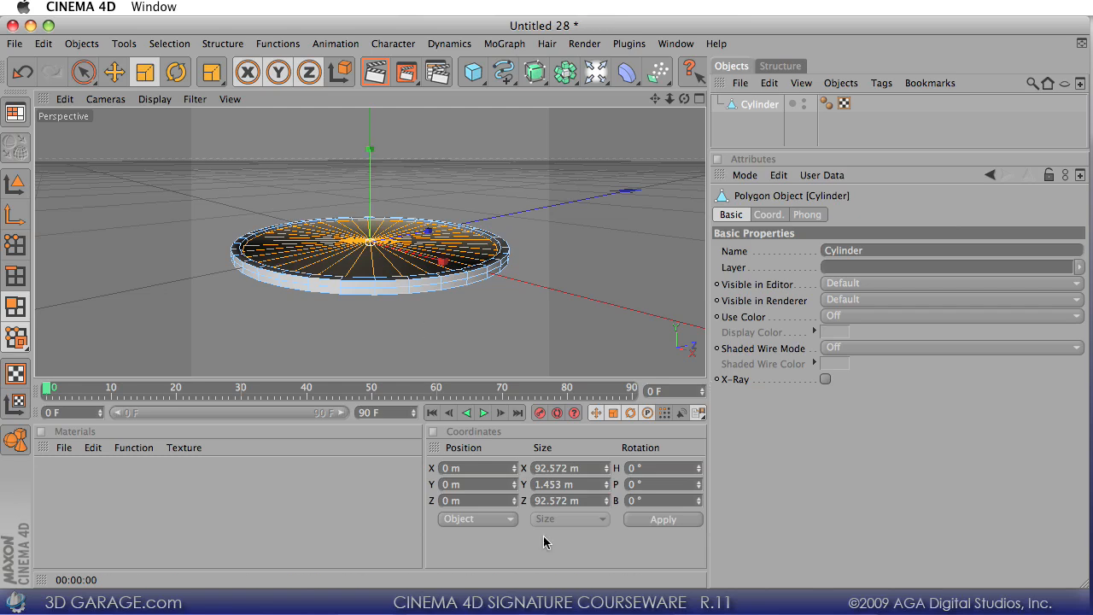
Deselect the disc in object mode and examine its recessed face and raised rim
{"action": "left_click_drag", "start_coordinate": [498, 310], "coordinate": [464, 274], "text": "alt"}
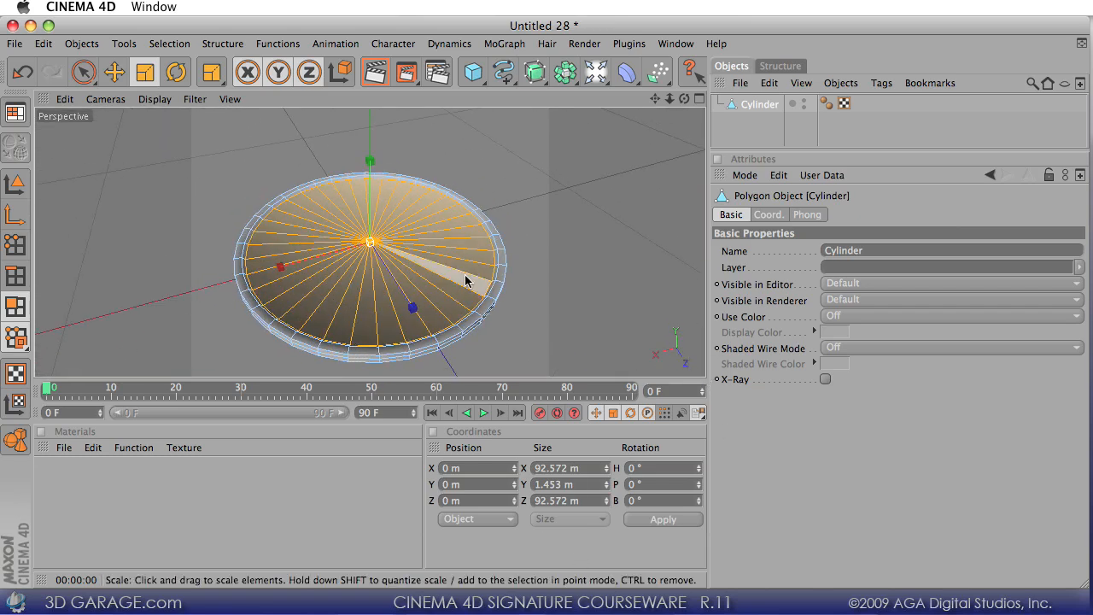
{"action": "left_click", "coordinate": [15, 183]}
{"action": "left_click", "coordinate": [494, 168]}
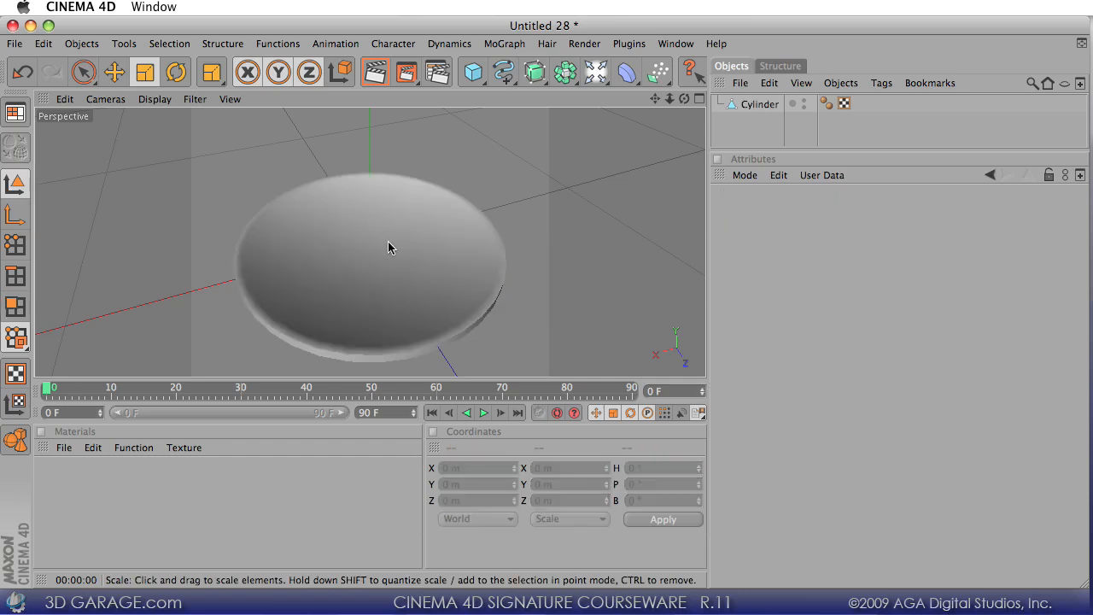
{"action": "left_click_drag", "start_coordinate": [389, 243], "coordinate": [706, 383], "text": "alt"}
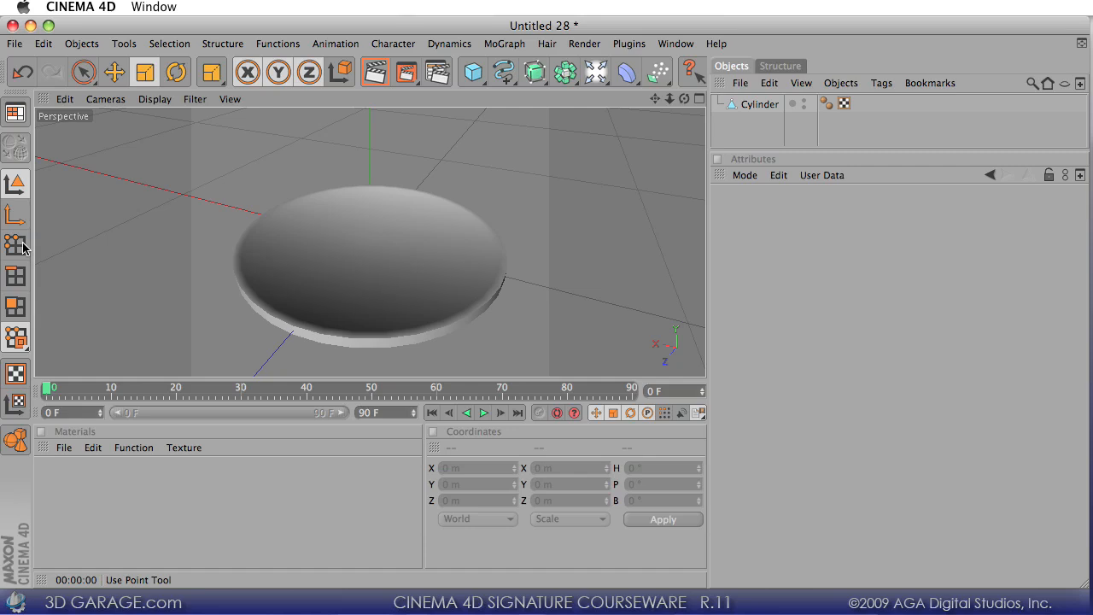
Clear the polygon selection and select only the innermost polygons of the disc's upper face with Live Selection
{"action": "left_click", "coordinate": [15, 305]}
{"action": "left_click", "coordinate": [389, 270]}
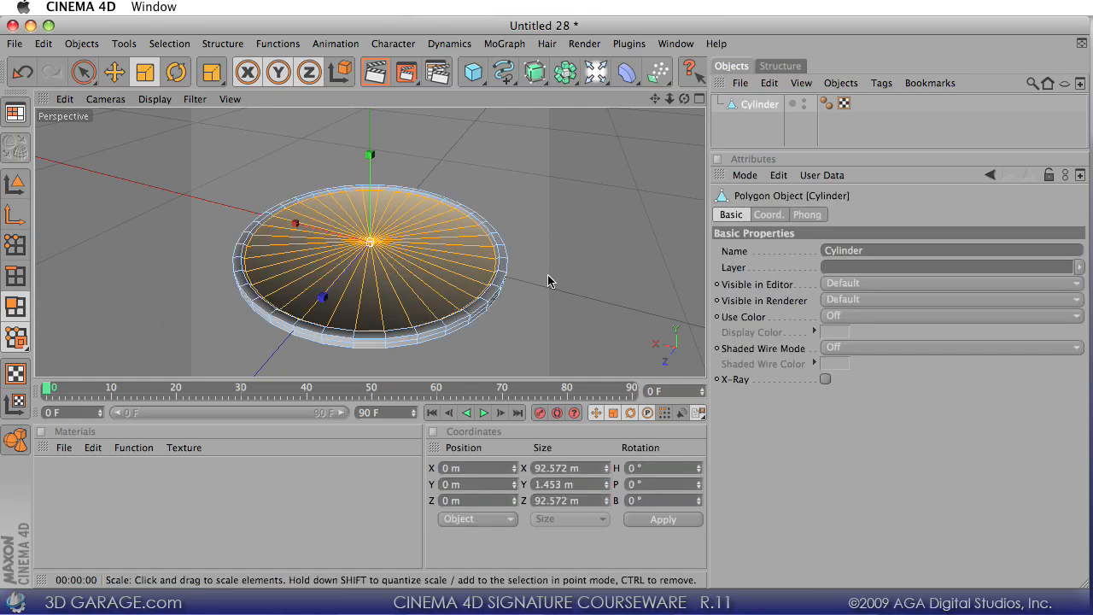
{"action": "left_click_drag", "start_coordinate": [451, 165], "coordinate": [580, 132], "text": "alt"}
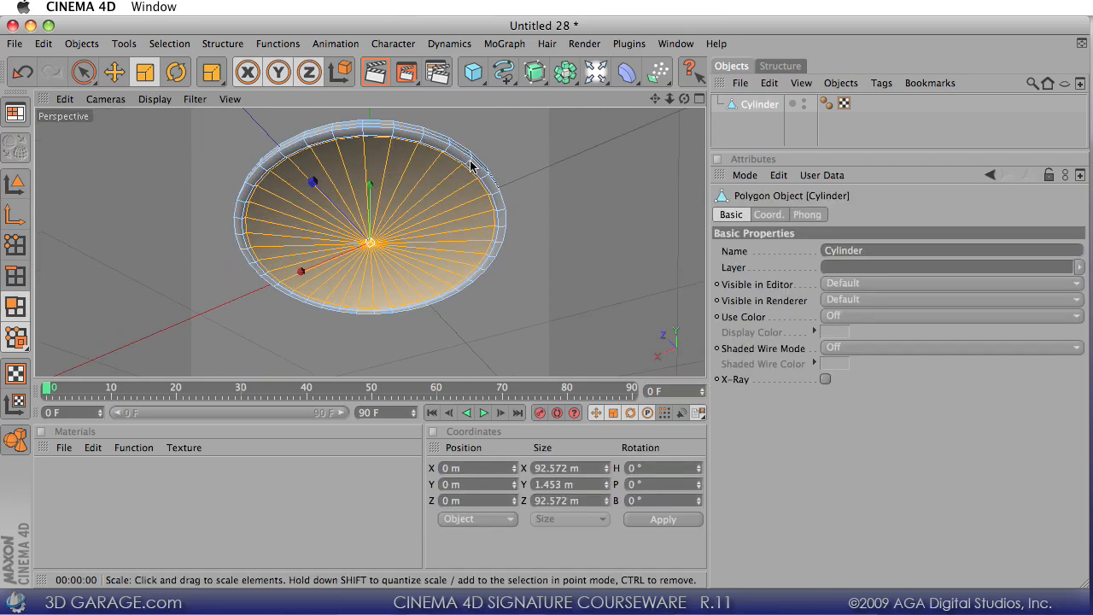
{"action": "left_click", "coordinate": [494, 135]}
{"action": "left_click_drag", "start_coordinate": [494, 136], "coordinate": [705, 375], "text": "alt"}
{"action": "left_click", "coordinate": [83, 71]}
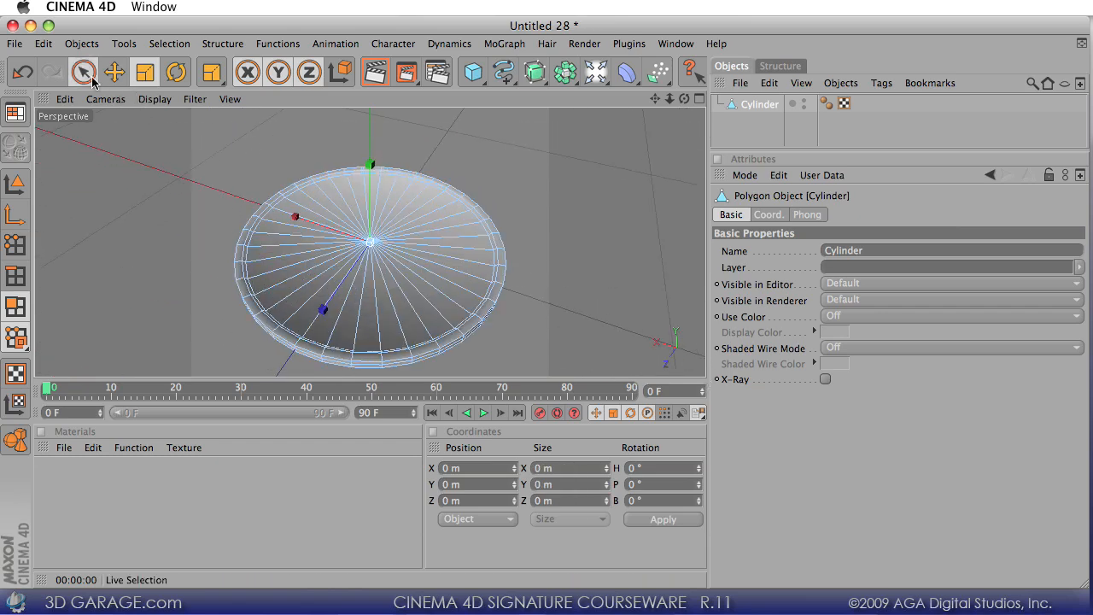
{"action": "left_click", "coordinate": [389, 324]}
{"action": "left_click", "coordinate": [287, 268]}
{"action": "left_click_drag", "start_coordinate": [289, 270], "coordinate": [470, 236]}
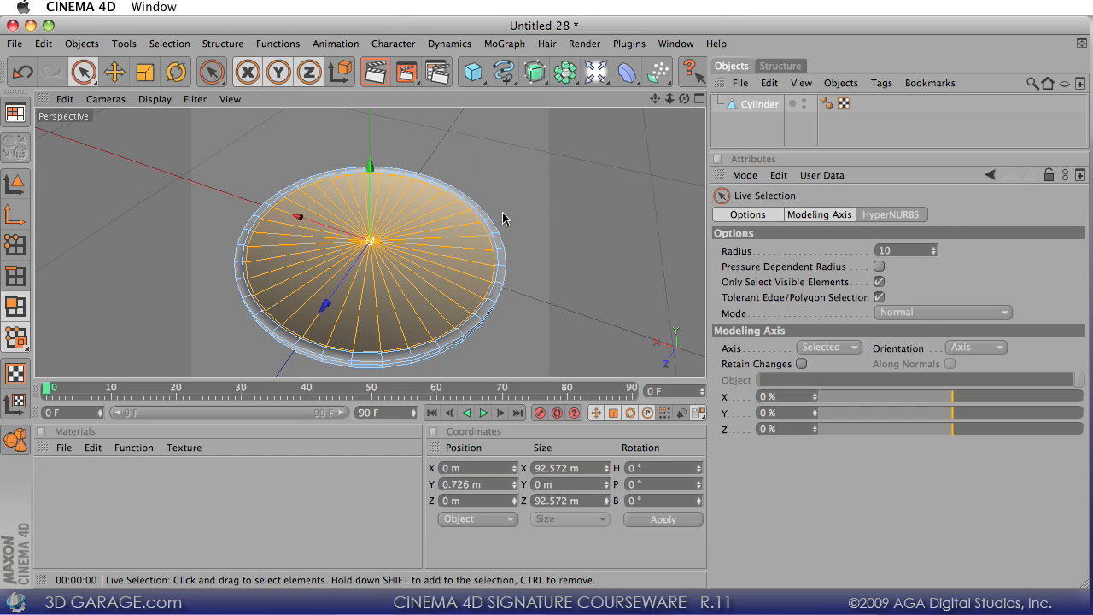
Grow the upper-face selection outward by one ring of polygons
{"action": "key", "text": "u"}
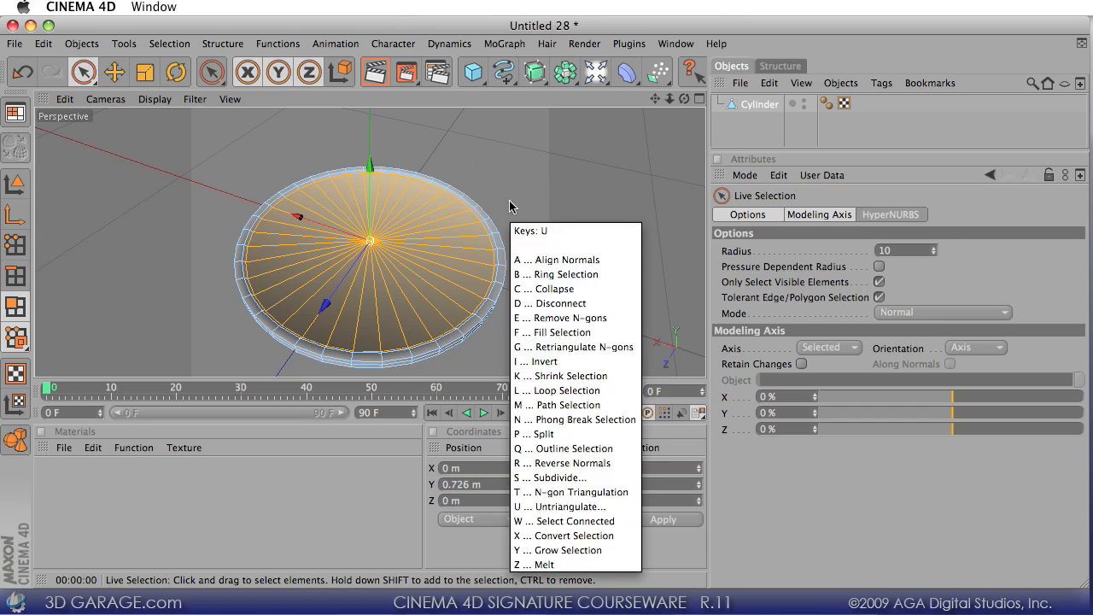
{"action": "key", "text": "Escape"}
{"action": "key", "text": "u"}
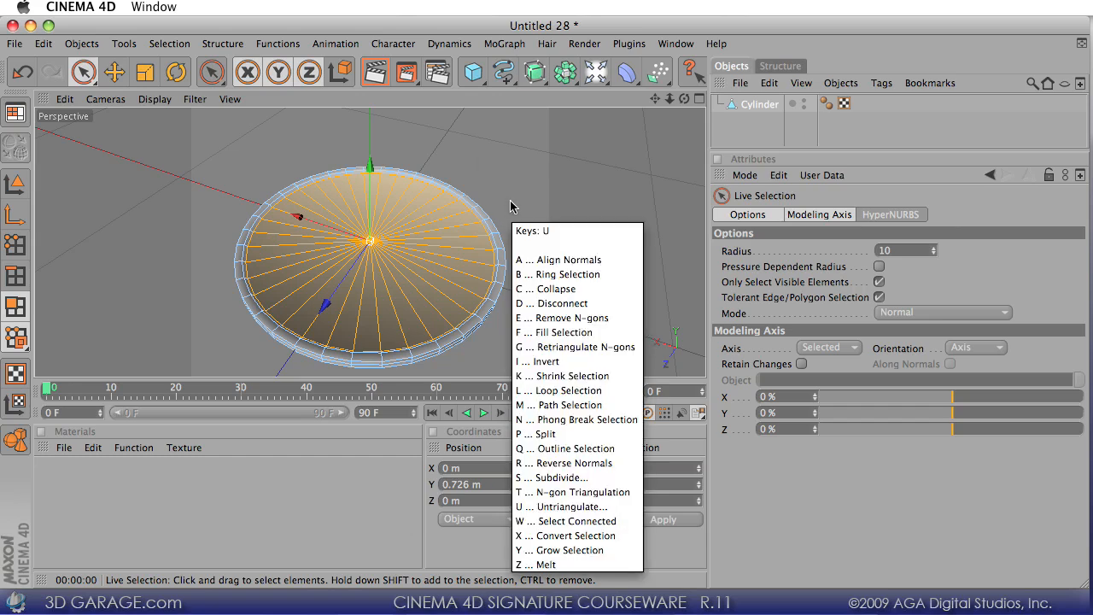
{"action": "key", "text": "y"}
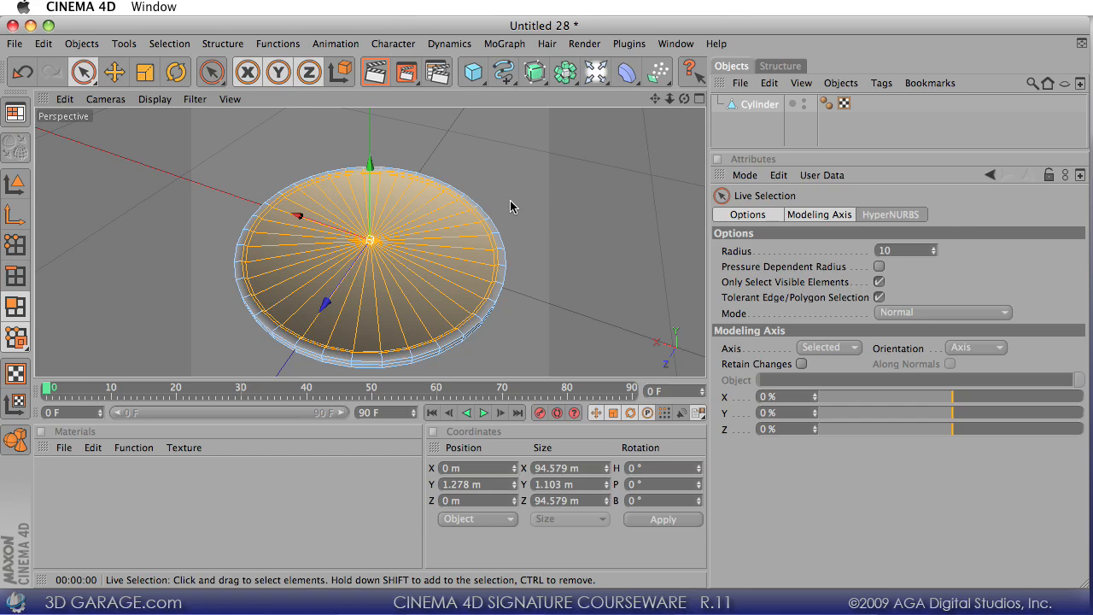
Create a new material and name it PennyFace
{"action": "left_click", "coordinate": [60, 452]}
{"action": "left_click", "coordinate": [86, 472]}
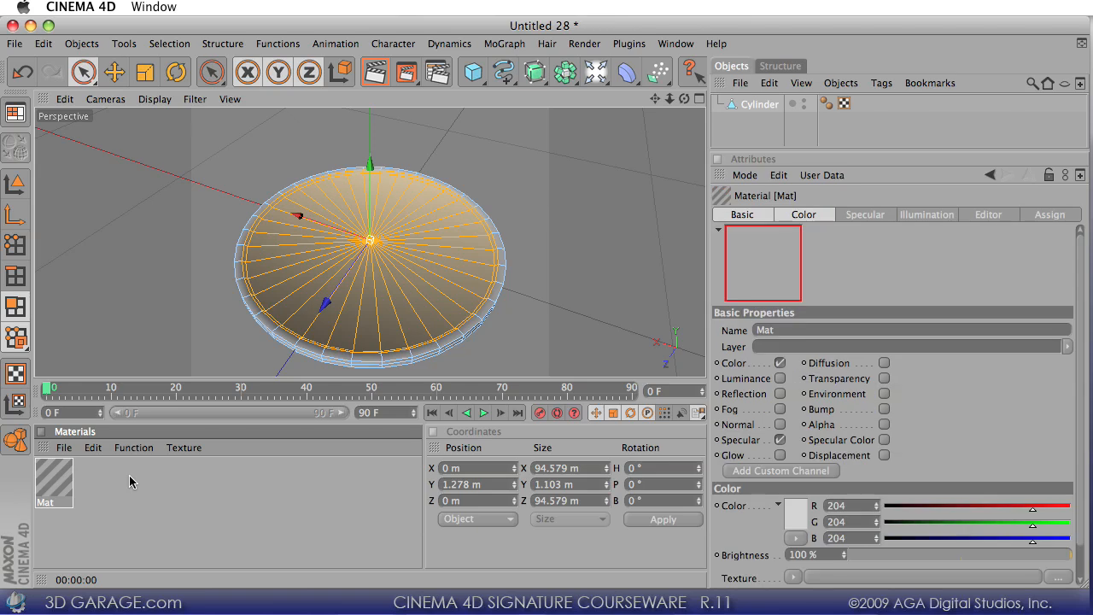
{"action": "double_click", "coordinate": [50, 483]}
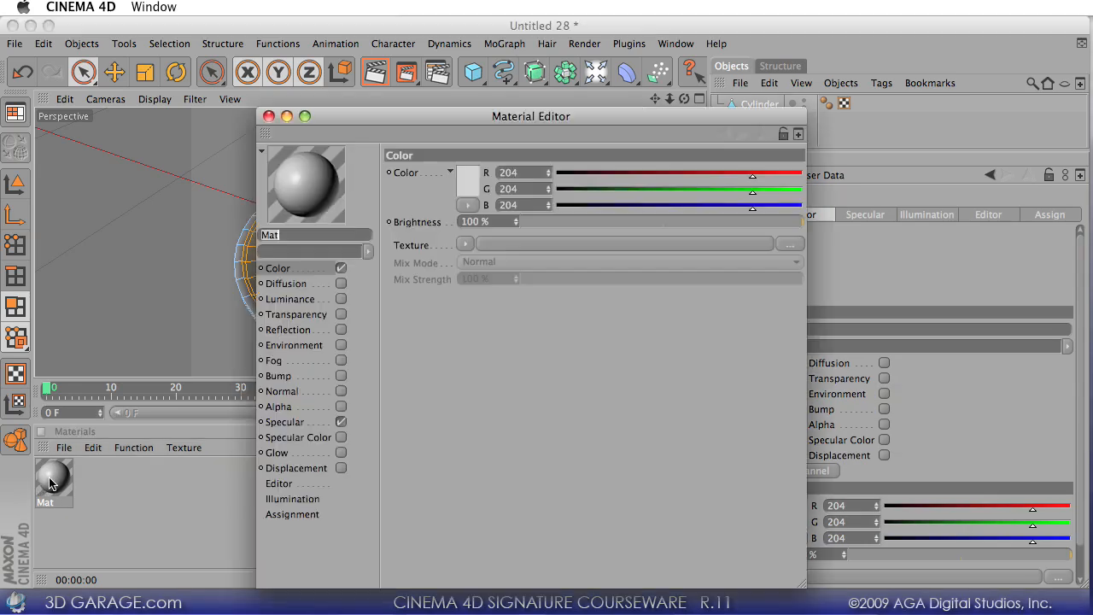
{"action": "left_click", "coordinate": [300, 236]}
{"action": "type", "text": "PennyFace"}
{"action": "key", "text": "Return"}
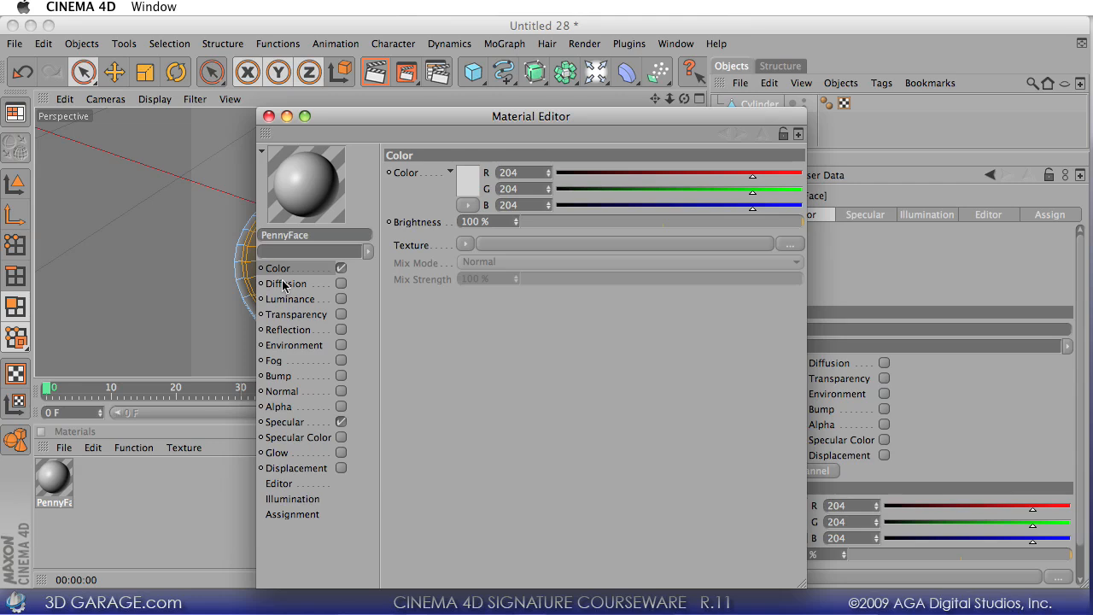
Load uspennyface.jpg as PennyFace's color texture, copying it to the document location, and apply the material to the selected upper-face polygons
{"action": "left_click", "coordinate": [468, 244]}
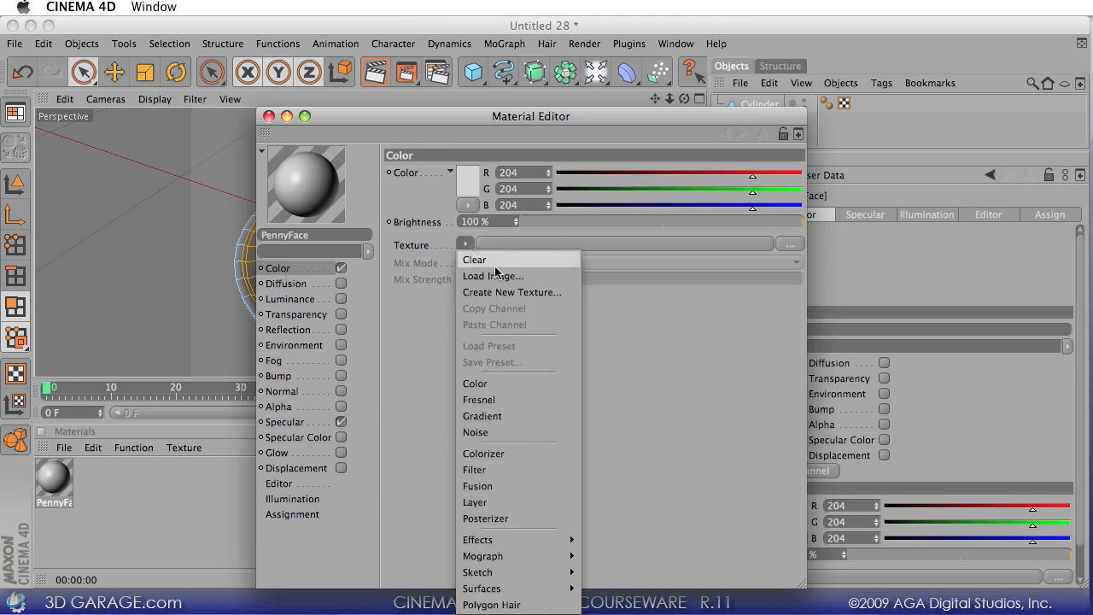
{"action": "left_click", "coordinate": [495, 272]}
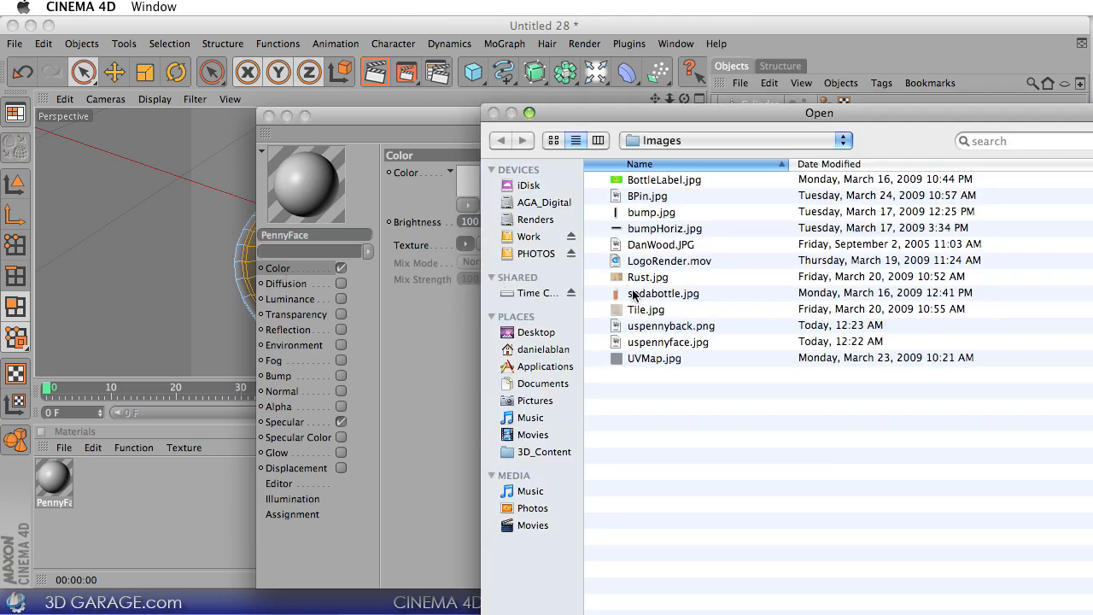
{"action": "left_click", "coordinate": [659, 343]}
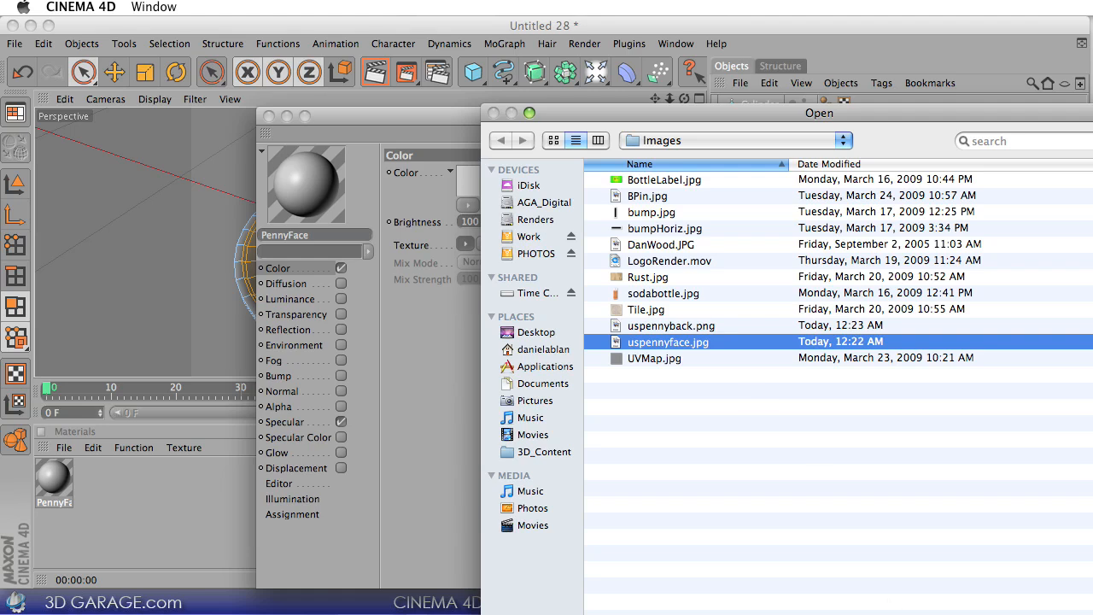
{"action": "key", "text": "Return"}
{"action": "left_click", "coordinate": [945, 338]}
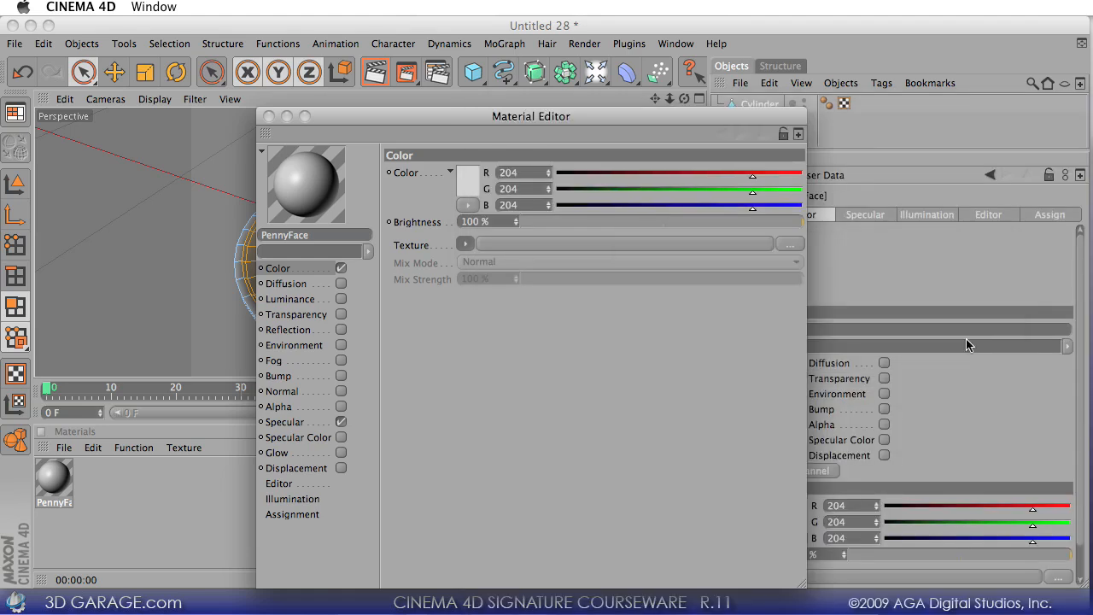
{"action": "left_click", "coordinate": [269, 118]}
{"action": "left_click_drag", "start_coordinate": [54, 481], "coordinate": [331, 305]}
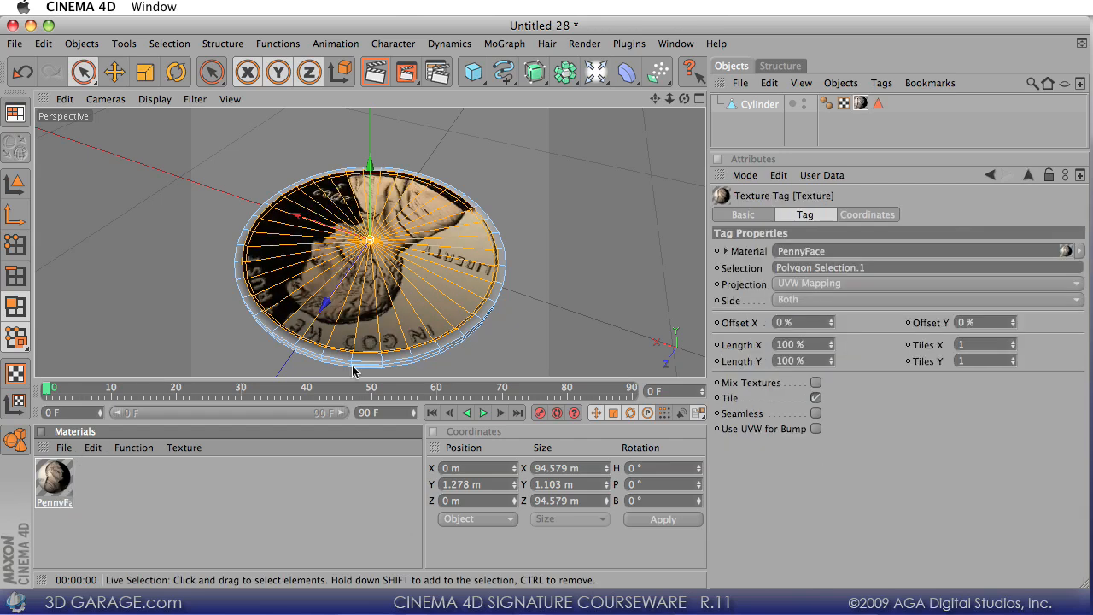
Clear the selection, select the innermost polygons of the disc's underside, and grow the selection outward by one ring
{"action": "left_click_drag", "start_coordinate": [484, 163], "coordinate": [706, 381], "text": "alt"}
{"action": "left_click", "coordinate": [531, 187]}
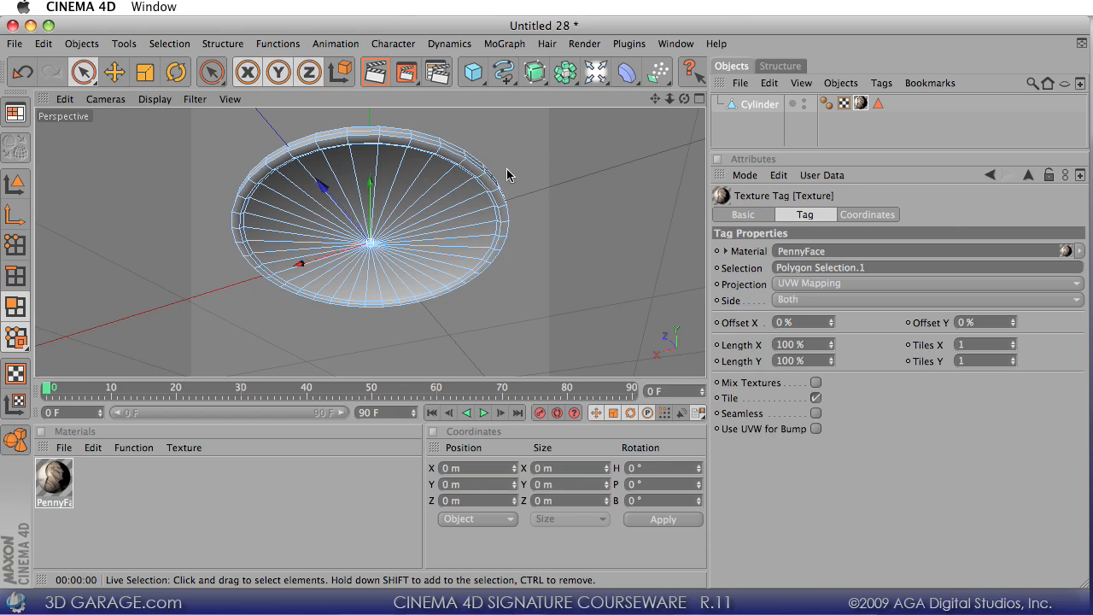
{"action": "mouse_move", "coordinate": [507, 175]}
{"action": "left_mouse_down", "text": "alt"}
{"action": "mouse_move", "coordinate": [513, 248]}
{"action": "mouse_move", "coordinate": [510, 173]}
{"action": "left_mouse_up", "text": "alt"}
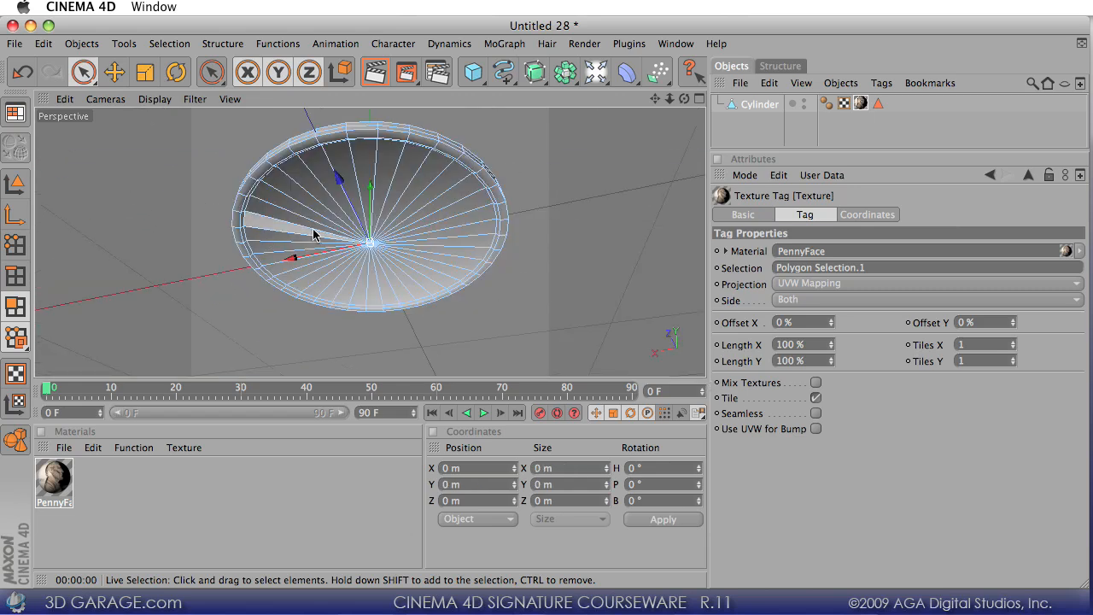
{"action": "mouse_move", "coordinate": [329, 242]}
{"action": "left_mouse_down"}
{"action": "mouse_move", "coordinate": [410, 214]}
{"action": "mouse_move", "coordinate": [313, 261]}
{"action": "left_mouse_up"}
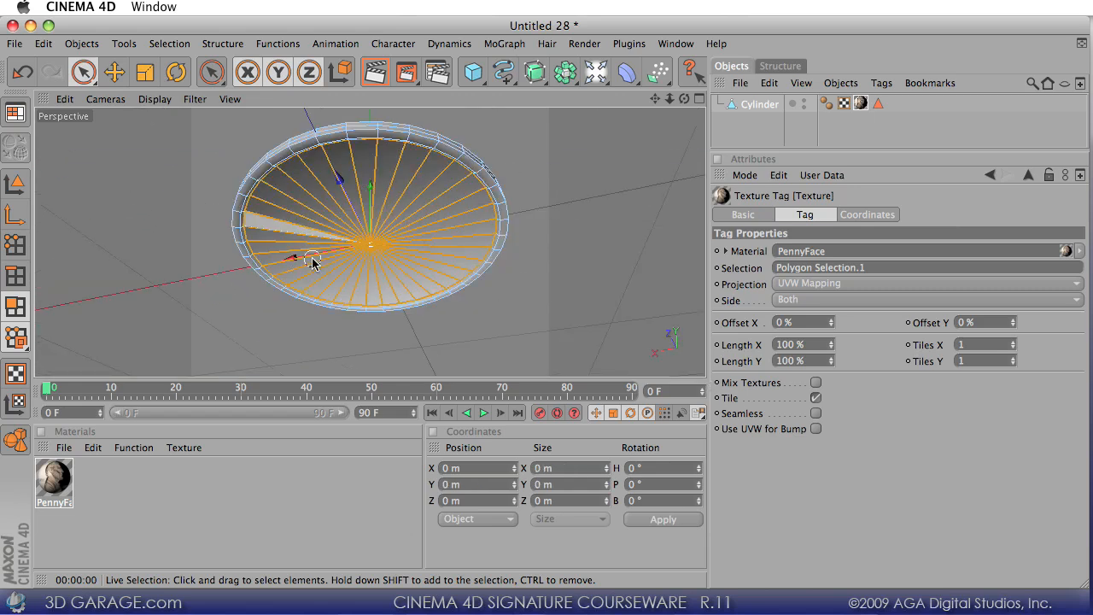
{"action": "key", "text": "u"}
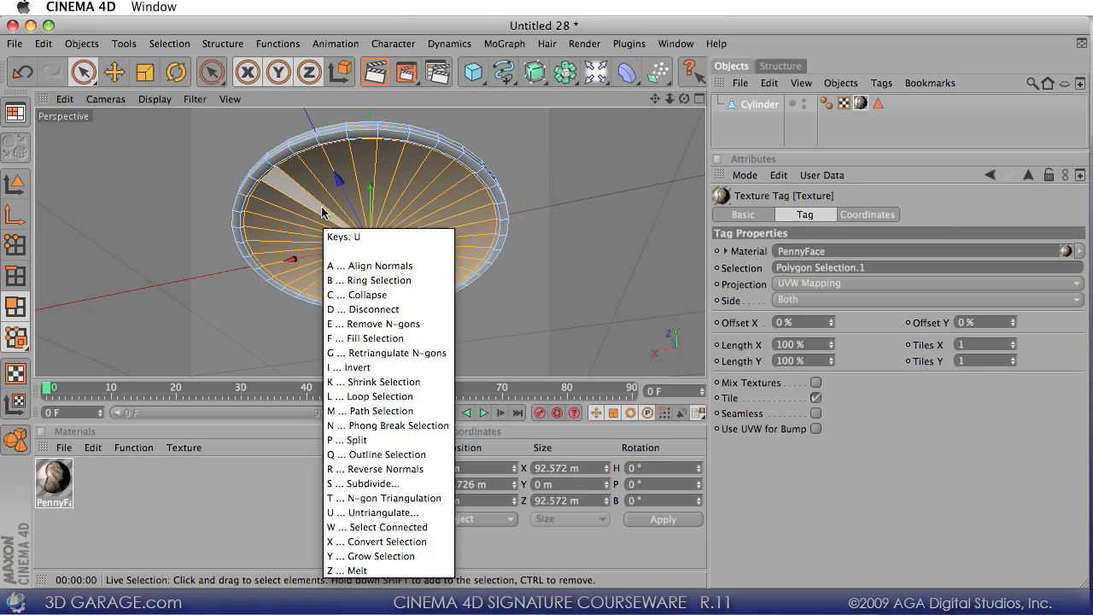
{"action": "key", "text": "y"}
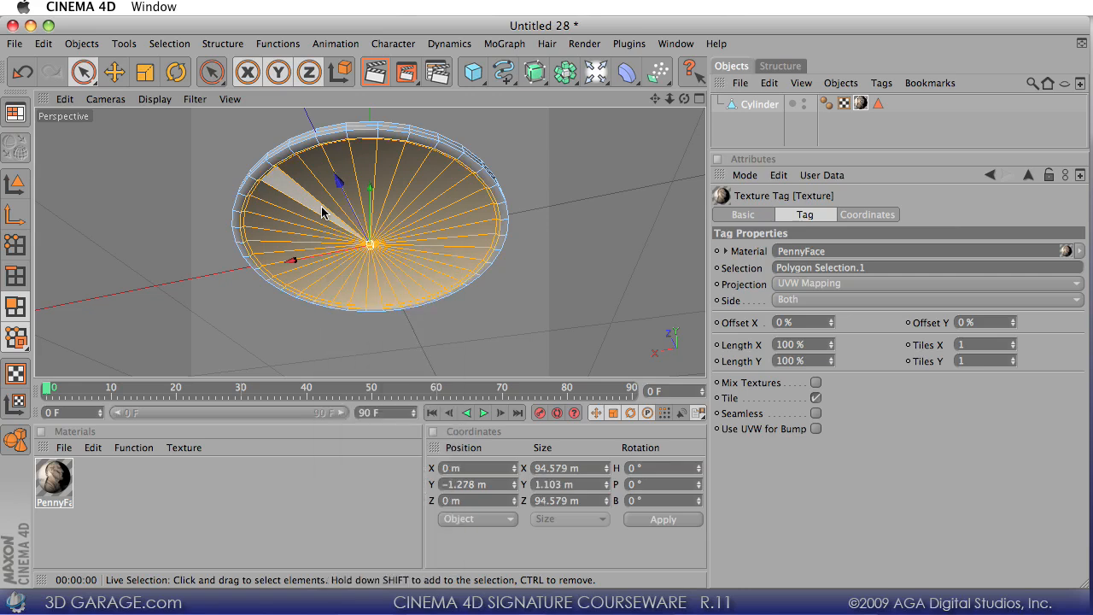
Create a second material and name it PennyBack
{"action": "left_click", "coordinate": [64, 447]}
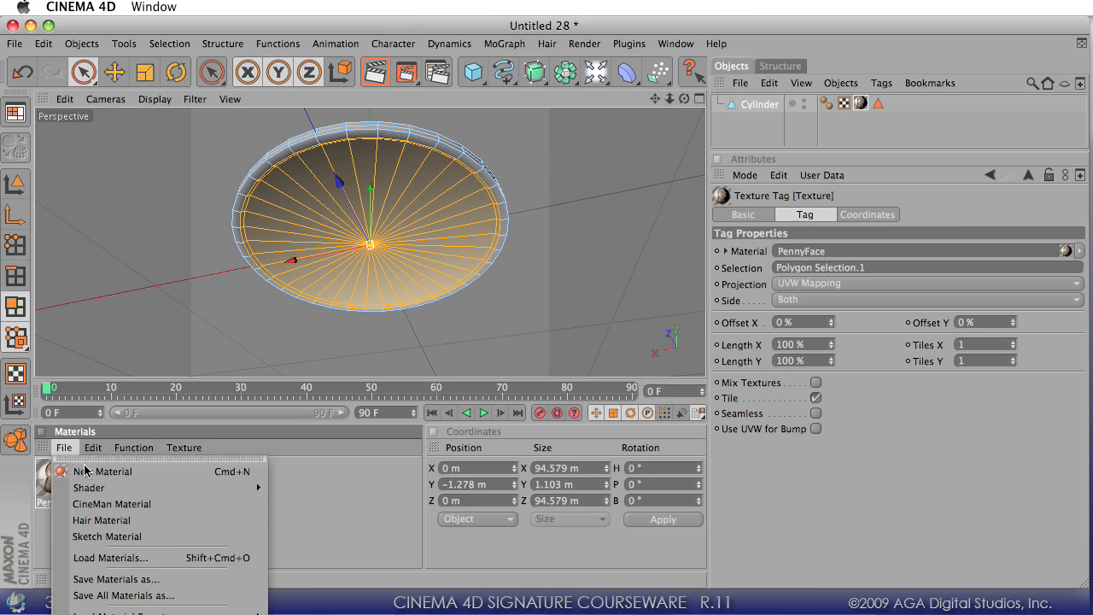
{"action": "left_click", "coordinate": [85, 471]}
{"action": "double_click", "coordinate": [66, 481]}
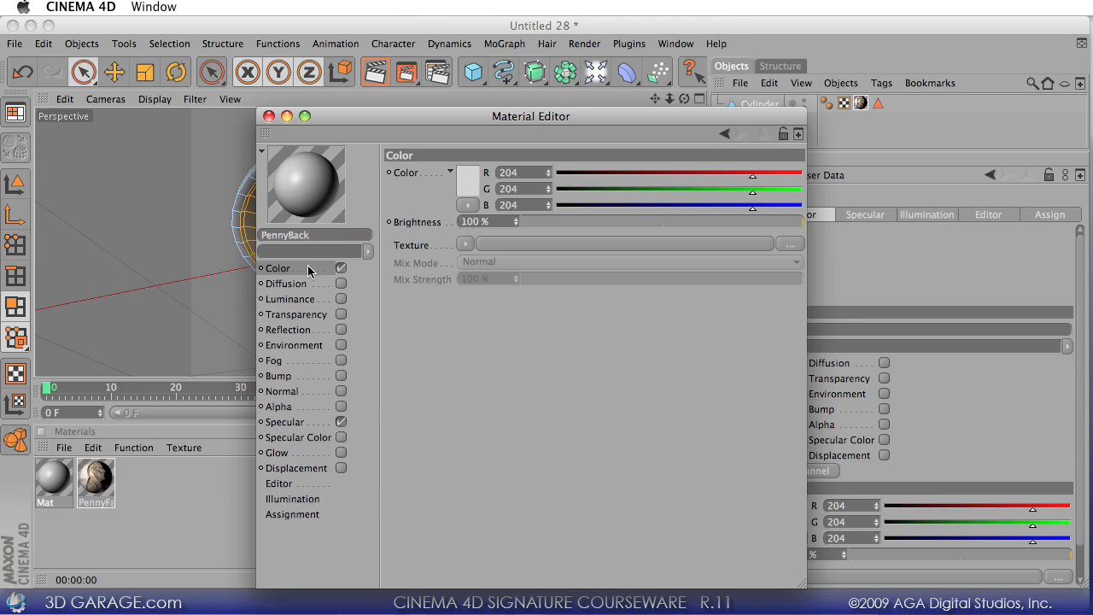
Load uspennyback.png as PennyBack's color texture, copying it to the document location, and apply the material to the selected underside polygons
{"action": "left_click", "coordinate": [464, 244]}
{"action": "left_click", "coordinate": [536, 273]}
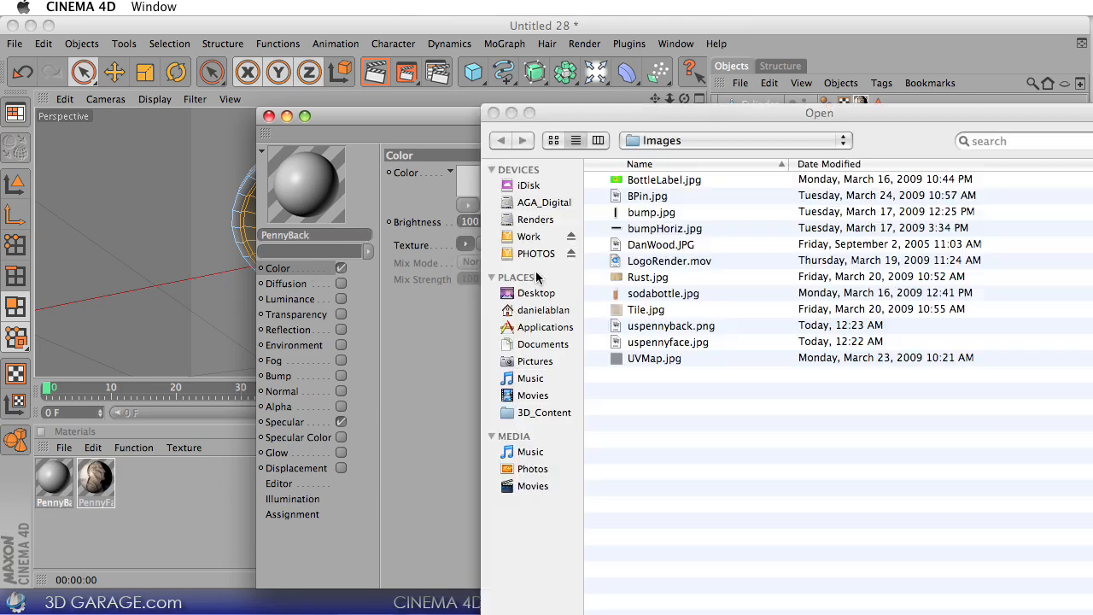
{"action": "left_click", "coordinate": [678, 330]}
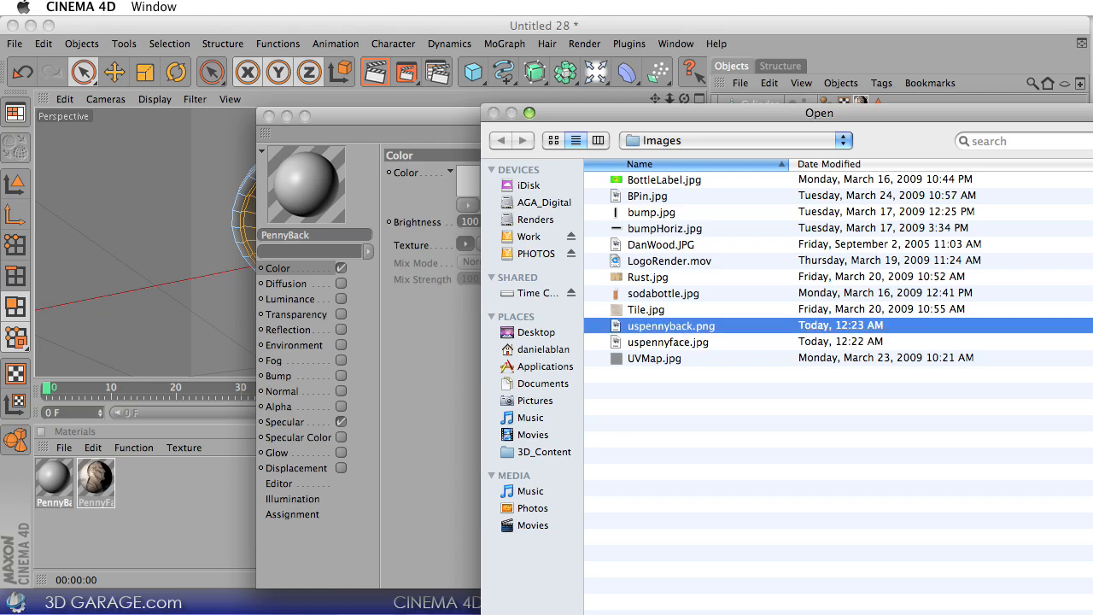
{"action": "key", "text": "Return"}
{"action": "left_click", "coordinate": [934, 338]}
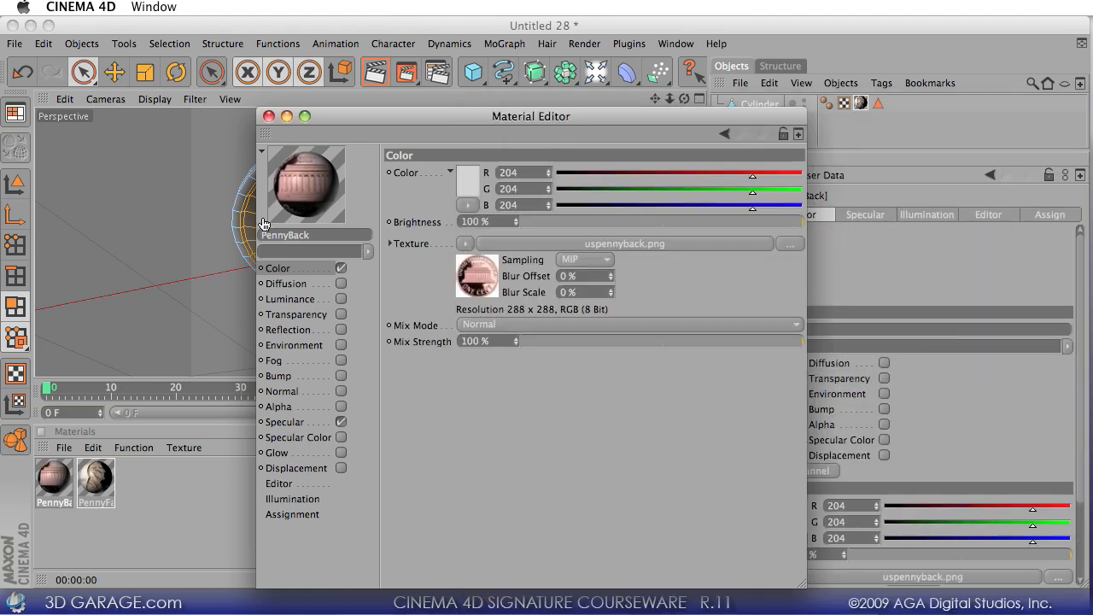
{"action": "left_click", "coordinate": [269, 116]}
{"action": "left_click_drag", "start_coordinate": [62, 482], "coordinate": [325, 219]}
{"action": "left_click_drag", "start_coordinate": [539, 190], "coordinate": [705, 382], "text": "alt"}
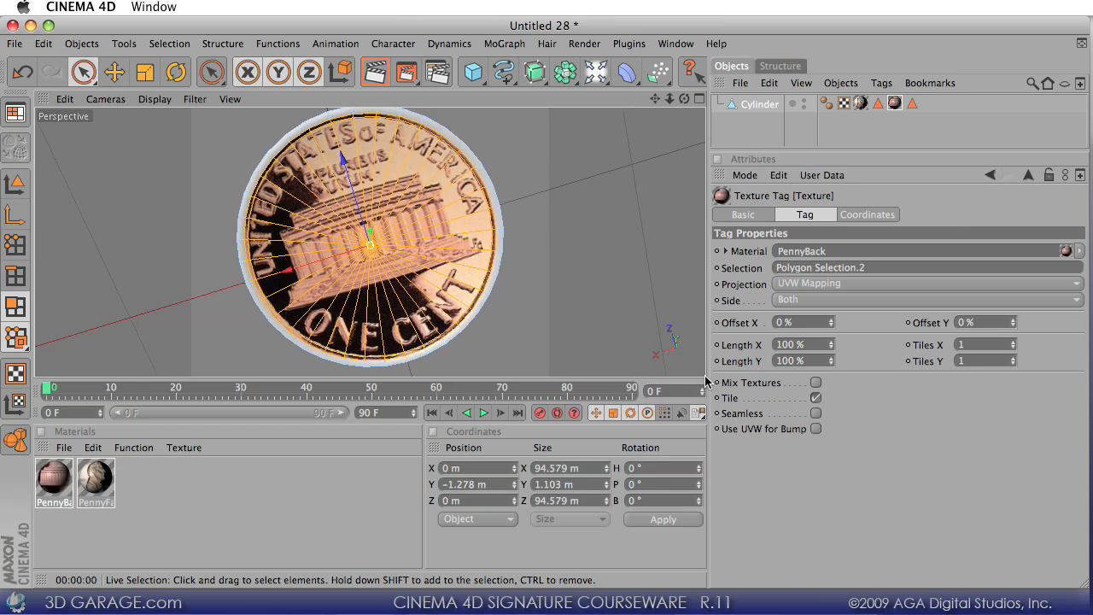
Enable the Bump channel of PennyBack with uspennyback.png as its texture and set the bump strength to 60 %
{"action": "double_click", "coordinate": [59, 487]}
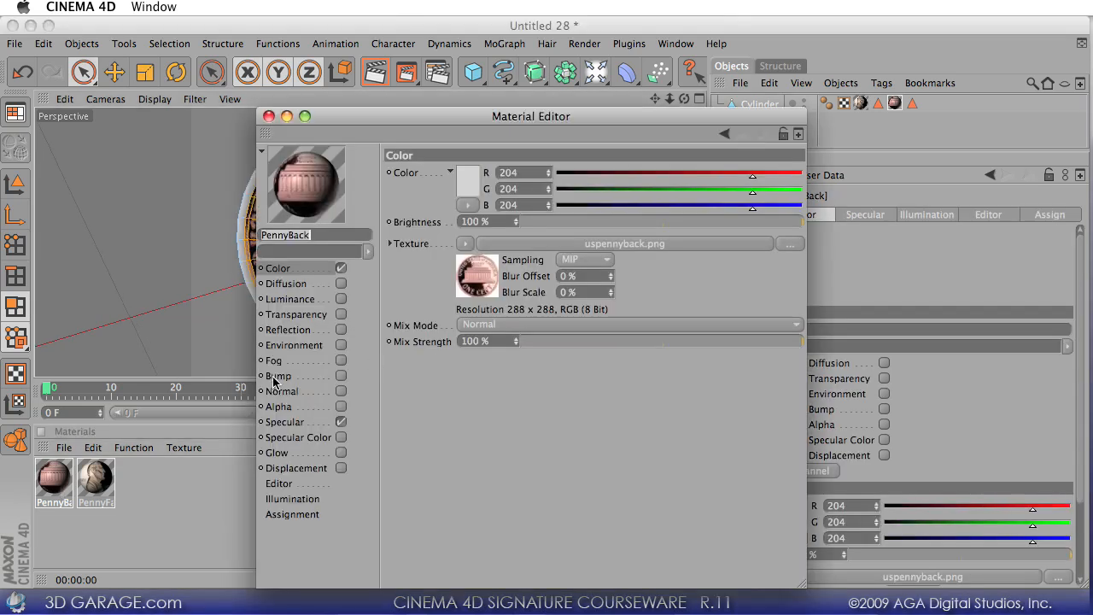
{"action": "left_click", "coordinate": [275, 378]}
{"action": "left_click", "coordinate": [341, 376]}
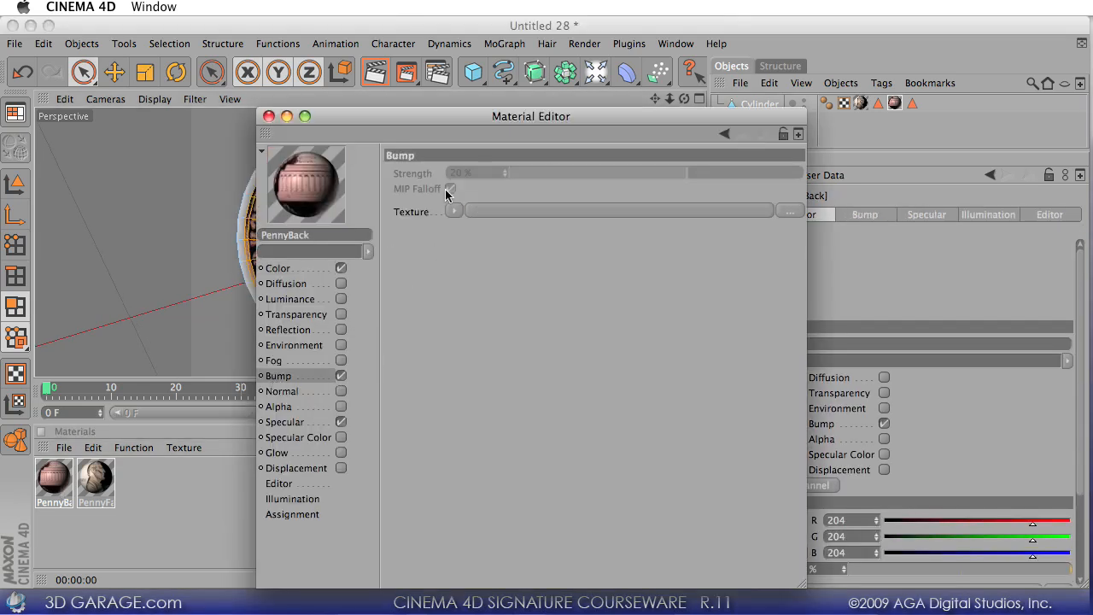
{"action": "left_click", "coordinate": [456, 211]}
{"action": "left_click", "coordinate": [475, 243]}
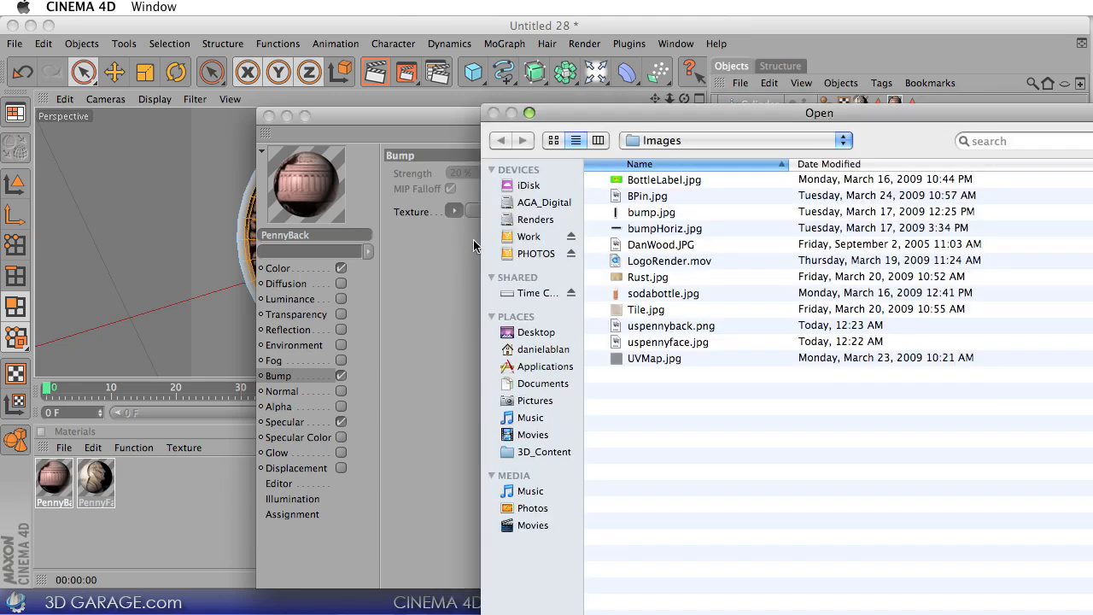
{"action": "double_click", "coordinate": [679, 329]}
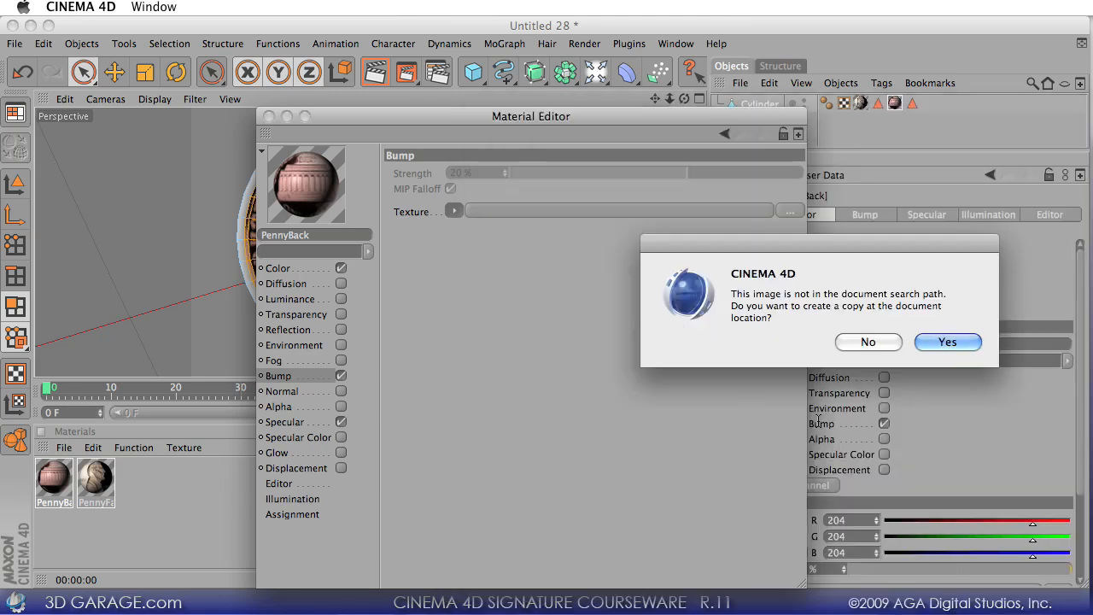
{"action": "left_click", "coordinate": [948, 341]}
{"action": "left_click_drag", "start_coordinate": [687, 172], "coordinate": [745, 173]}
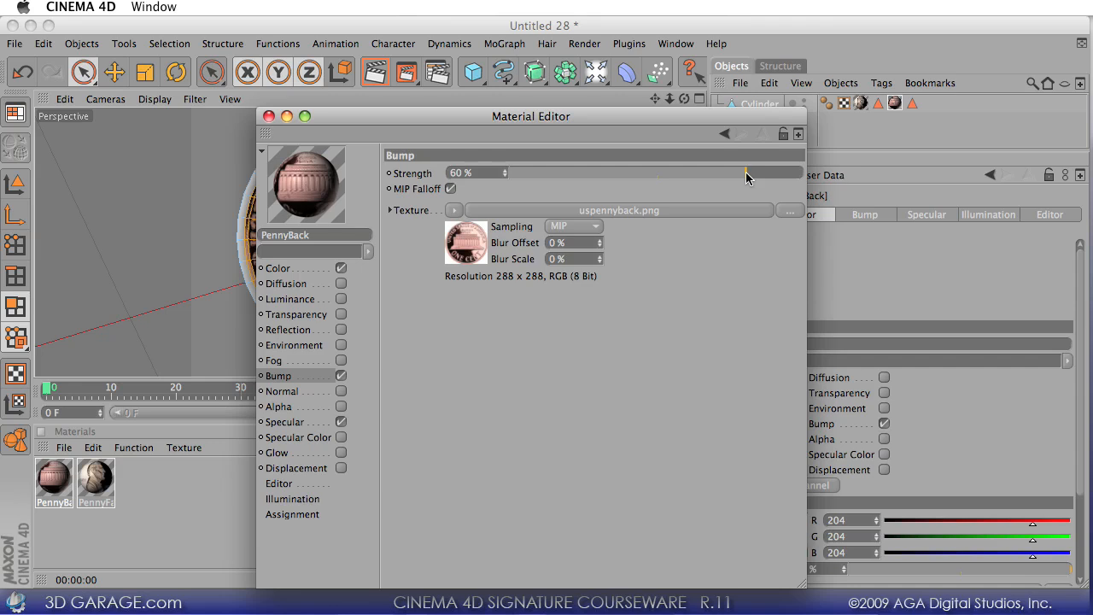
{"action": "left_click", "coordinate": [269, 116]}
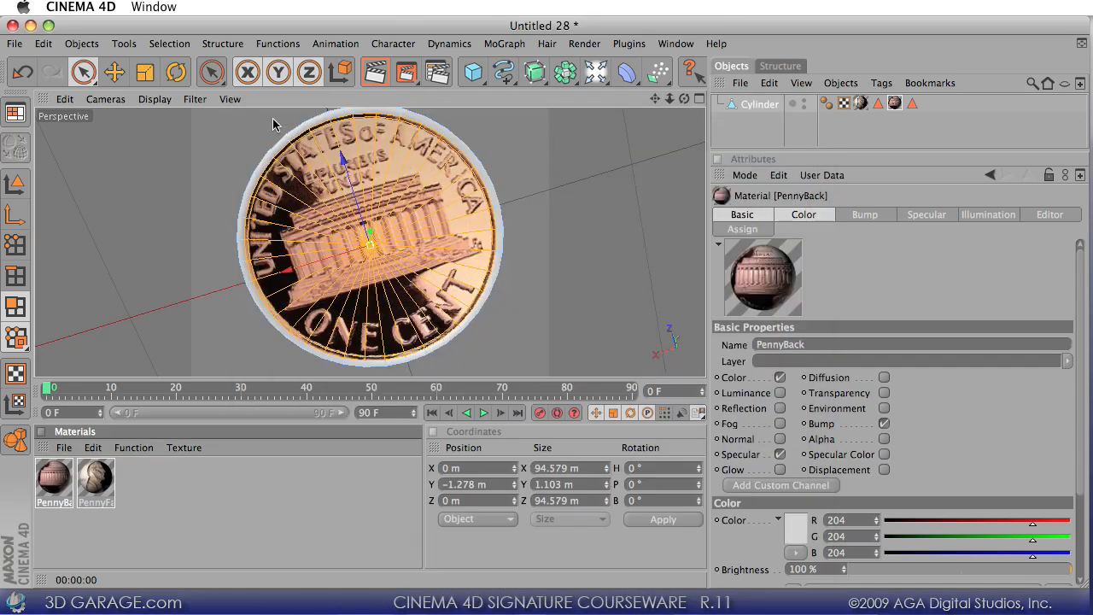
Change the viewport display option so that the material's bump relief is shown on the model, and deselect the underside polygons
{"action": "left_click", "coordinate": [153, 100]}
{"action": "left_click", "coordinate": [183, 367]}
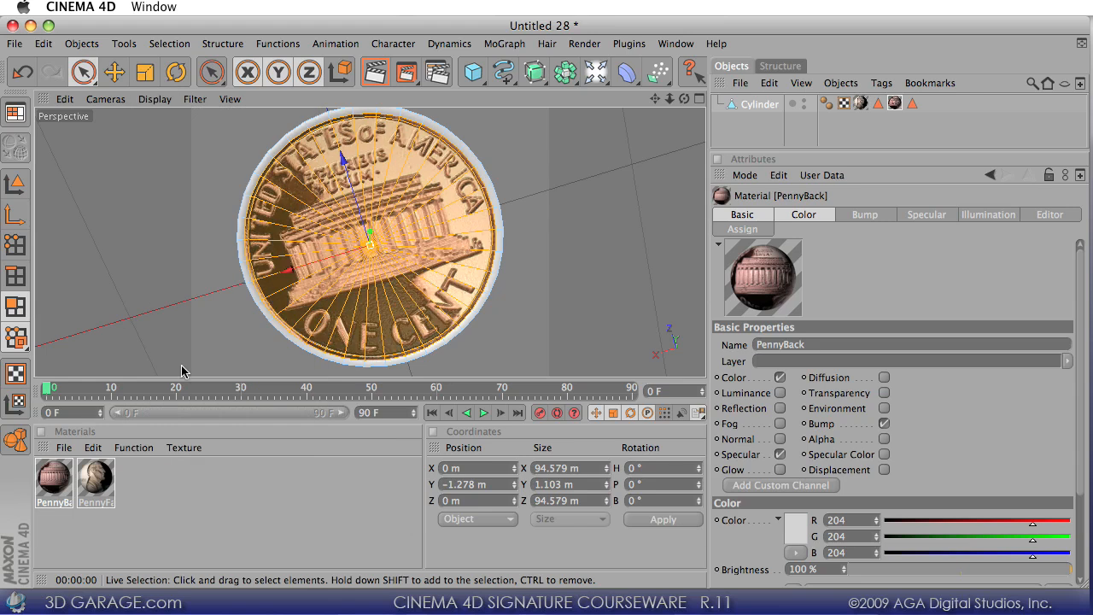
{"action": "left_click_drag", "start_coordinate": [235, 326], "coordinate": [707, 381], "text": "alt"}
{"action": "left_click_drag", "start_coordinate": [705, 382], "coordinate": [705, 382], "text": "alt"}
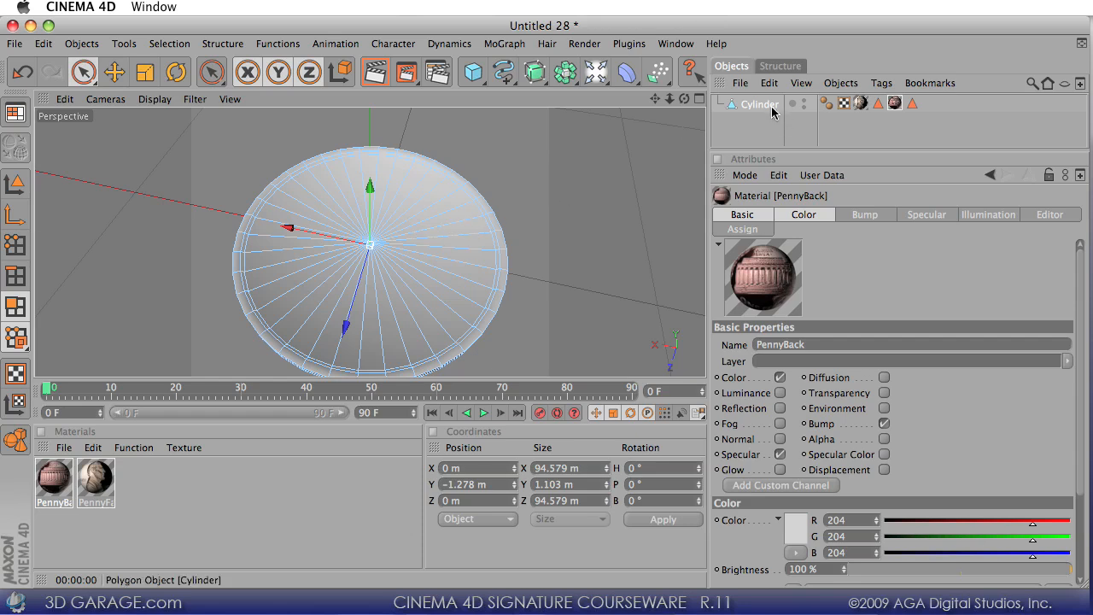
Enable the Bump channel of PennyFace with uspennyface.jpg as its texture and set the bump strength to 66 %
{"action": "double_click", "coordinate": [102, 475]}
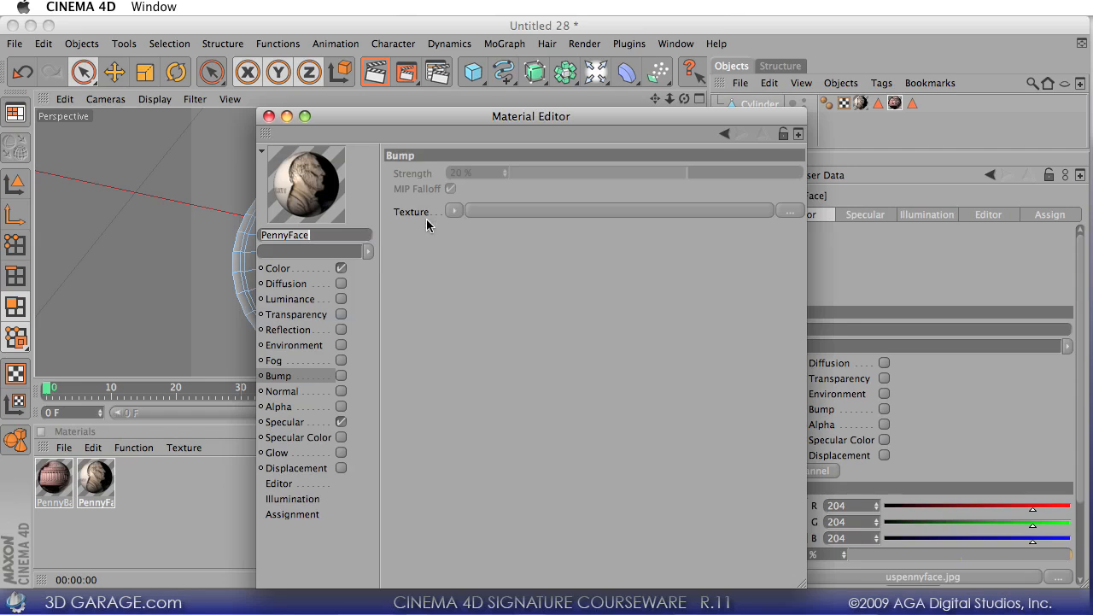
{"action": "left_click", "coordinate": [278, 268]}
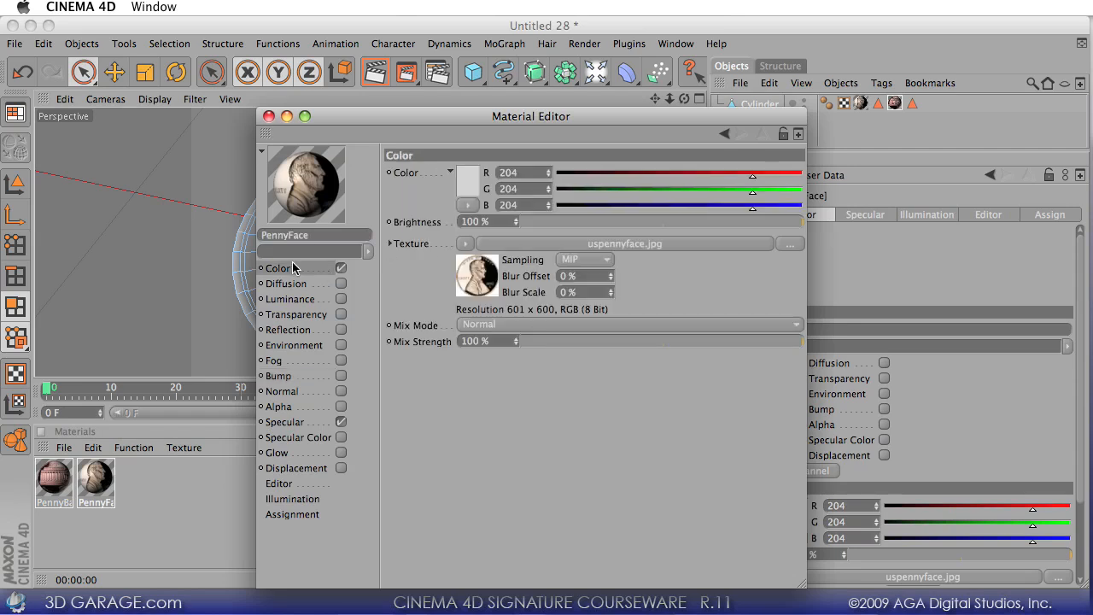
{"action": "left_click", "coordinate": [282, 377]}
{"action": "left_click", "coordinate": [341, 377]}
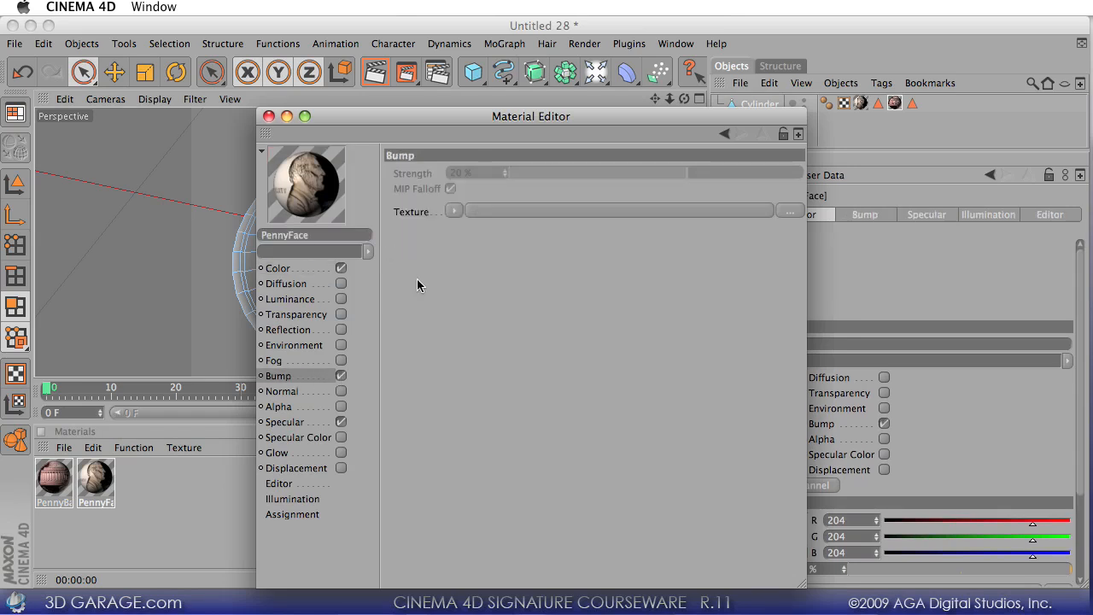
{"action": "left_click", "coordinate": [453, 212]}
{"action": "left_click", "coordinate": [495, 241]}
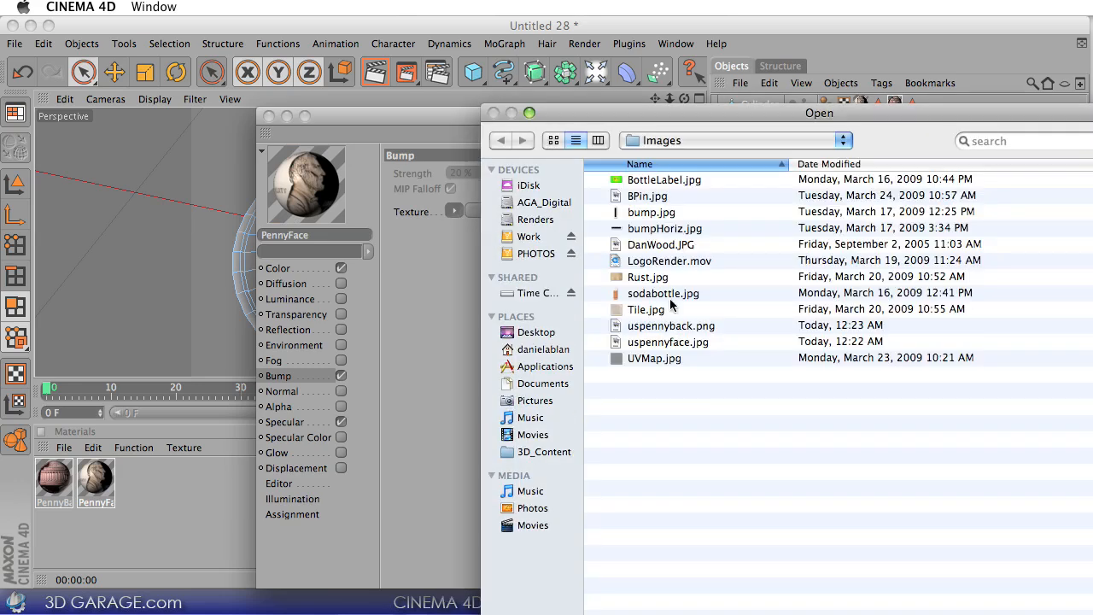
{"action": "double_click", "coordinate": [665, 343]}
{"action": "left_click", "coordinate": [965, 351]}
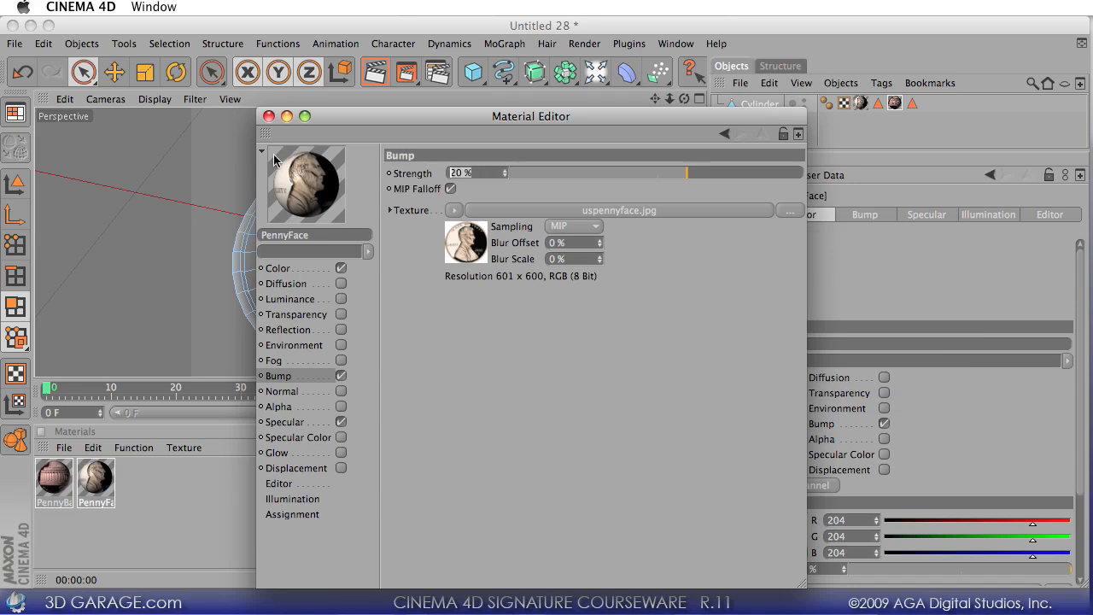
{"action": "key", "text": "Return"}
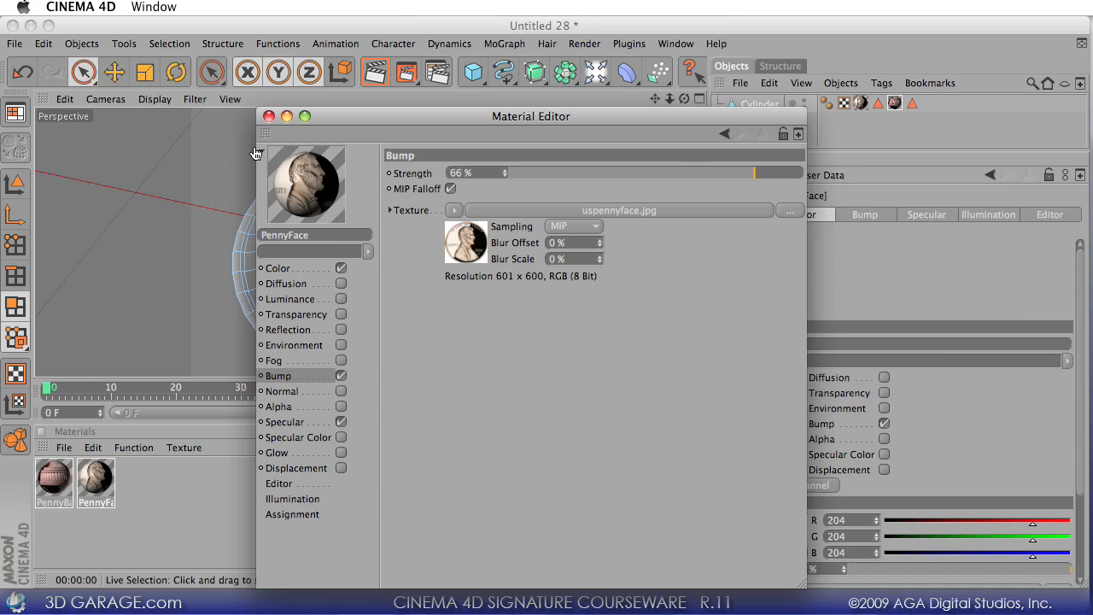
{"action": "left_click", "coordinate": [268, 116]}
Select the Cylinder object and render the viewport to examine the textured upper face of the penny
{"action": "key", "text": "ctrl+r"}
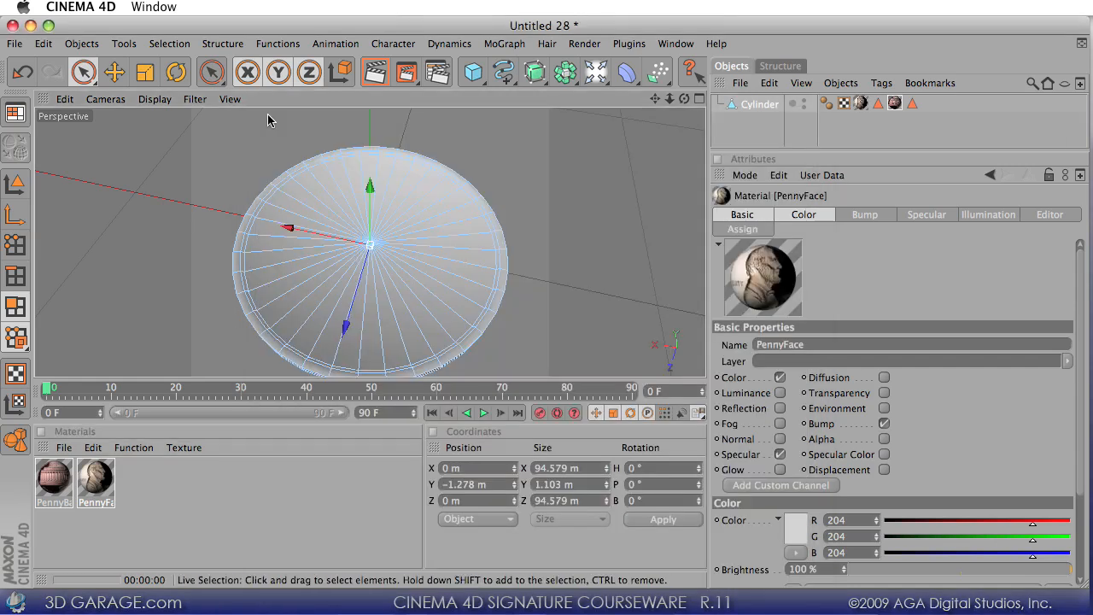
{"action": "left_click", "coordinate": [438, 207]}
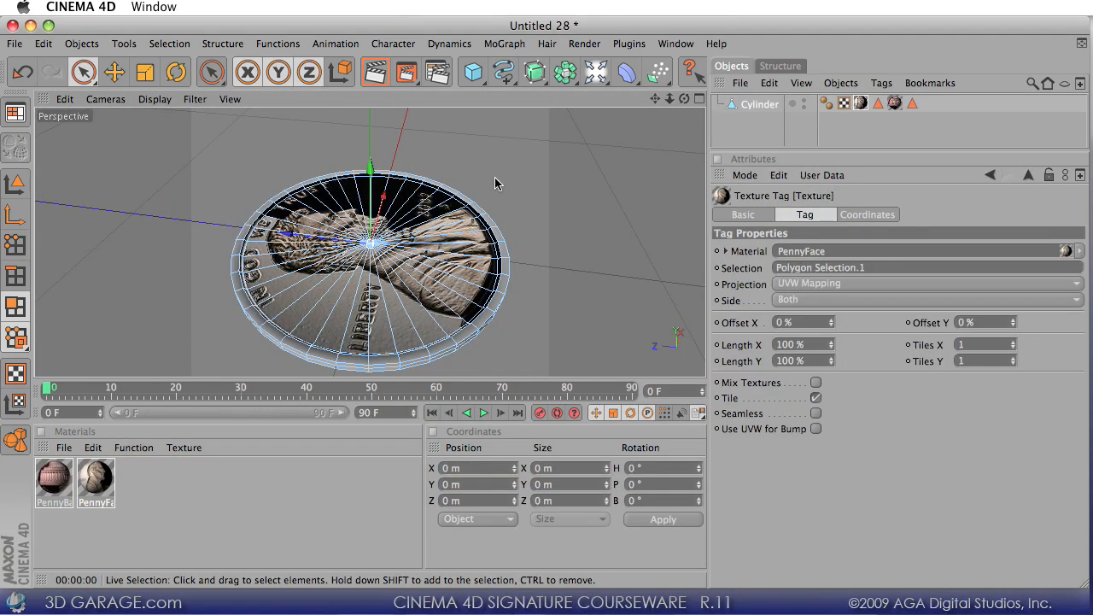
{"action": "left_click", "coordinate": [770, 104]}
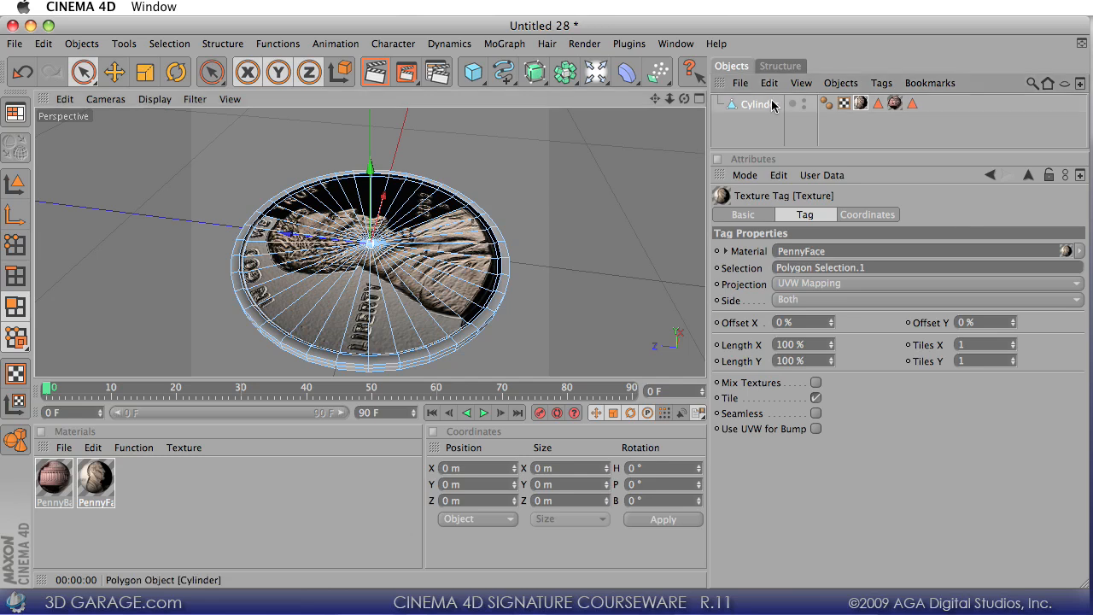
{"action": "mouse_move", "coordinate": [478, 163]}
{"action": "left_mouse_down", "text": "alt"}
{"action": "mouse_move", "coordinate": [725, 374]}
{"action": "mouse_move", "coordinate": [481, 161]}
{"action": "left_mouse_up", "text": "alt"}
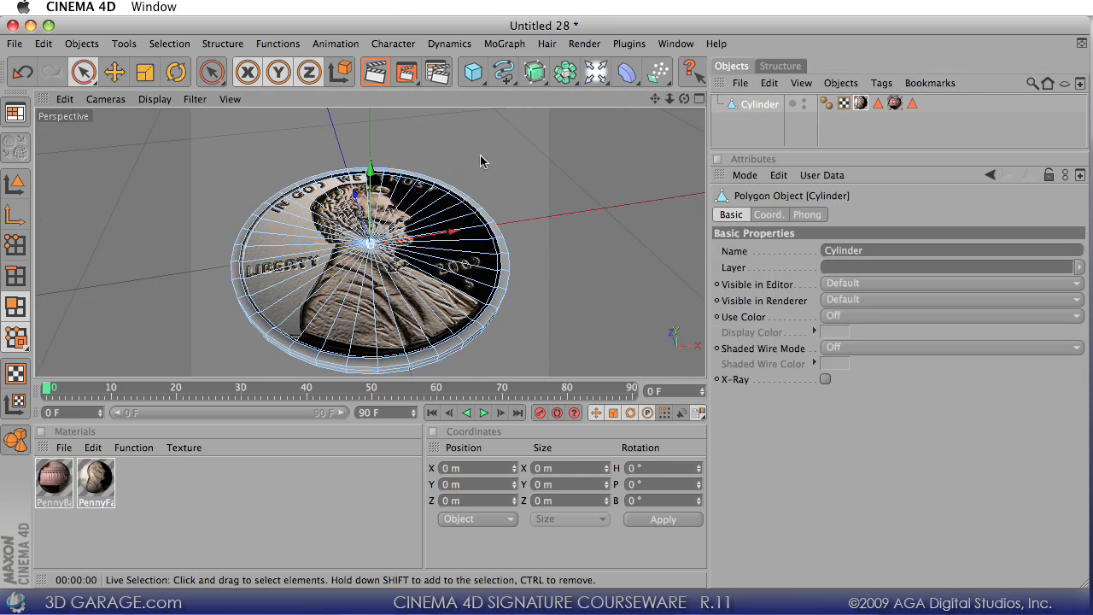
{"action": "key", "text": "super+r"}
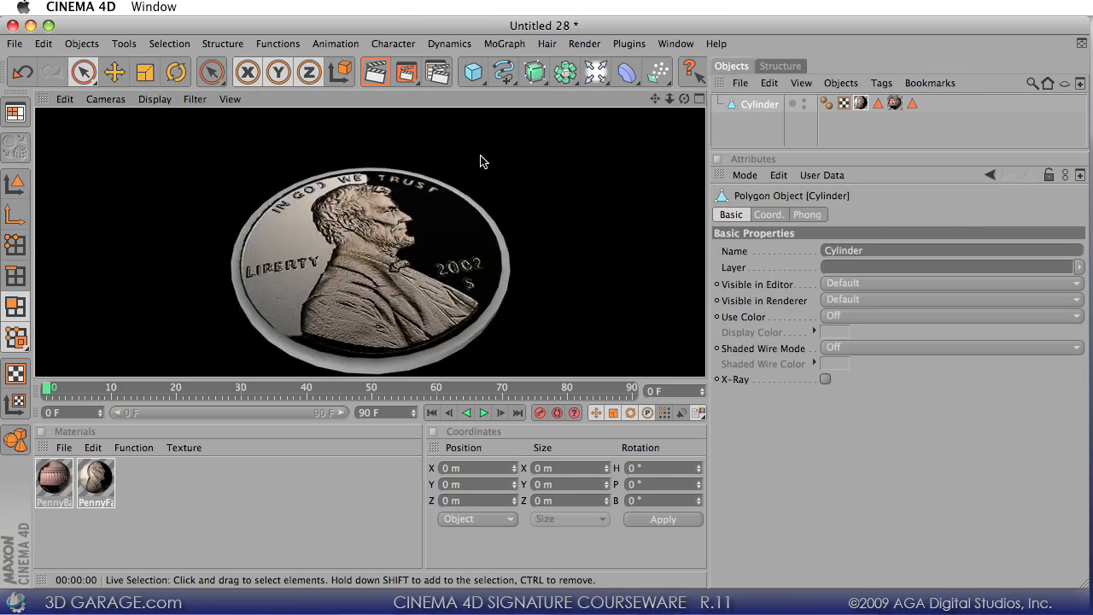
Leave the rendered view and create a new material
{"action": "left_click", "coordinate": [480, 161]}
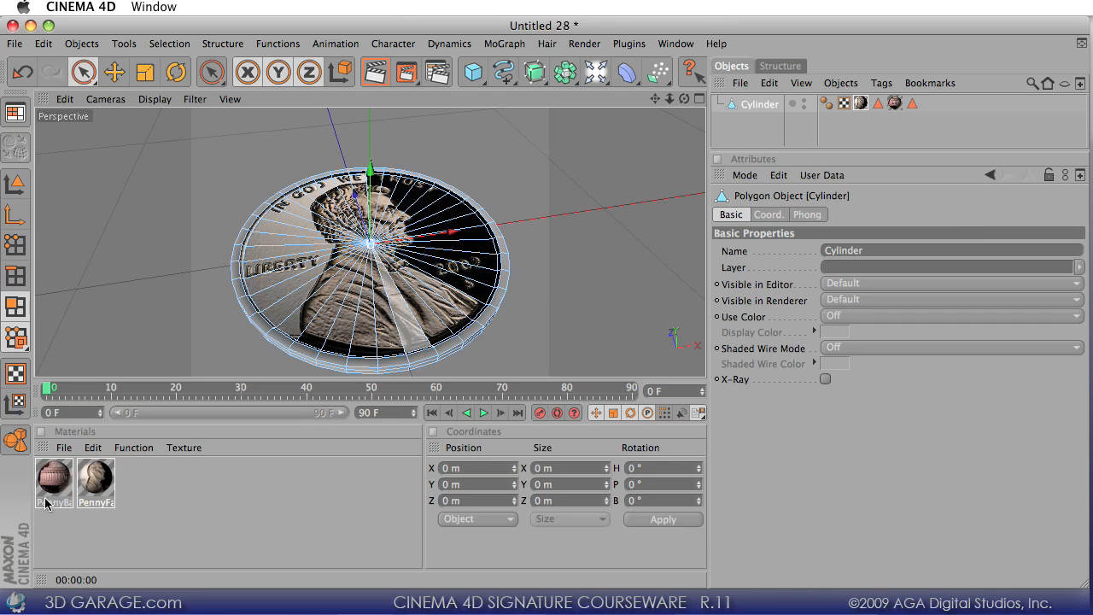
{"action": "left_click", "coordinate": [63, 447]}
{"action": "left_click", "coordinate": [85, 471]}
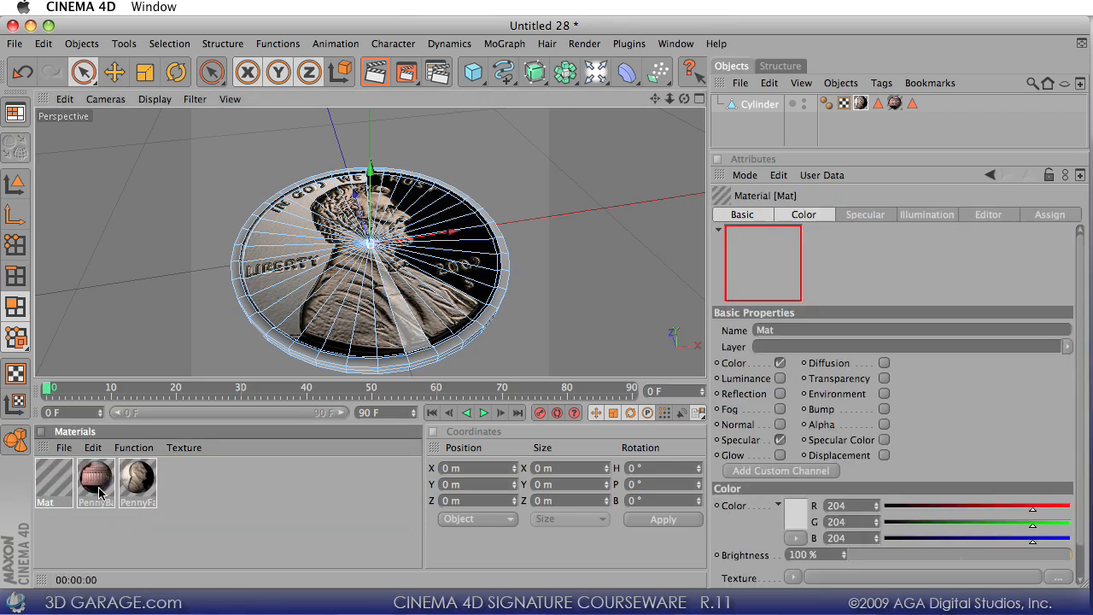
Set the new material's Color channel to a muted copper brown with R 150, G 131, B 112
{"action": "double_click", "coordinate": [47, 476]}
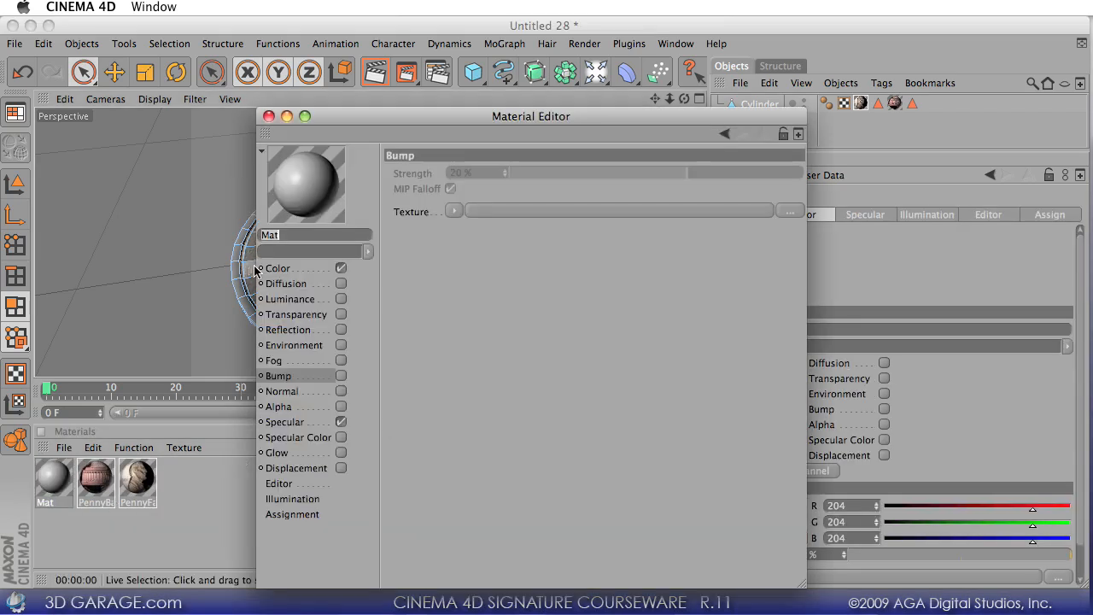
{"action": "left_click", "coordinate": [324, 272]}
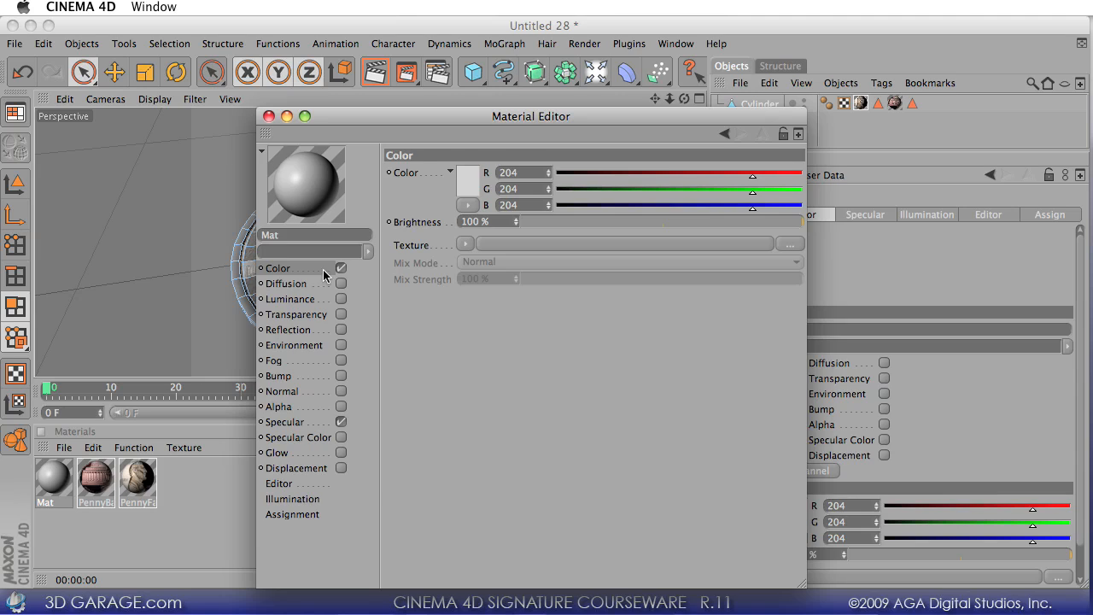
{"action": "left_click", "coordinate": [475, 185]}
{"action": "left_click", "coordinate": [413, 177]}
{"action": "left_click_drag", "start_coordinate": [459, 127], "coordinate": [454, 127]}
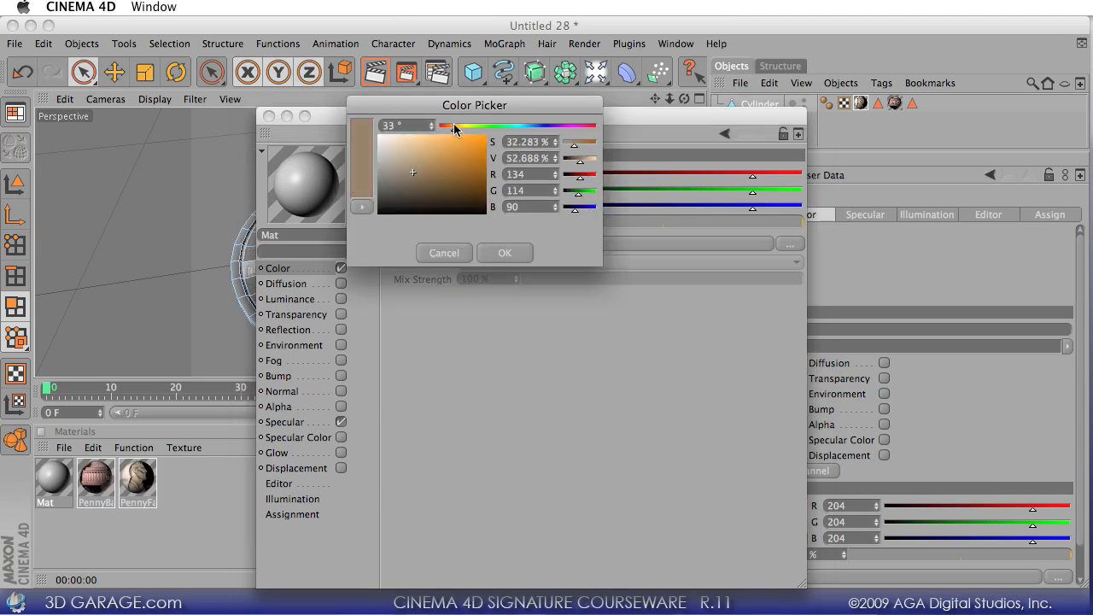
{"action": "left_click_drag", "start_coordinate": [412, 162], "coordinate": [411, 171]}
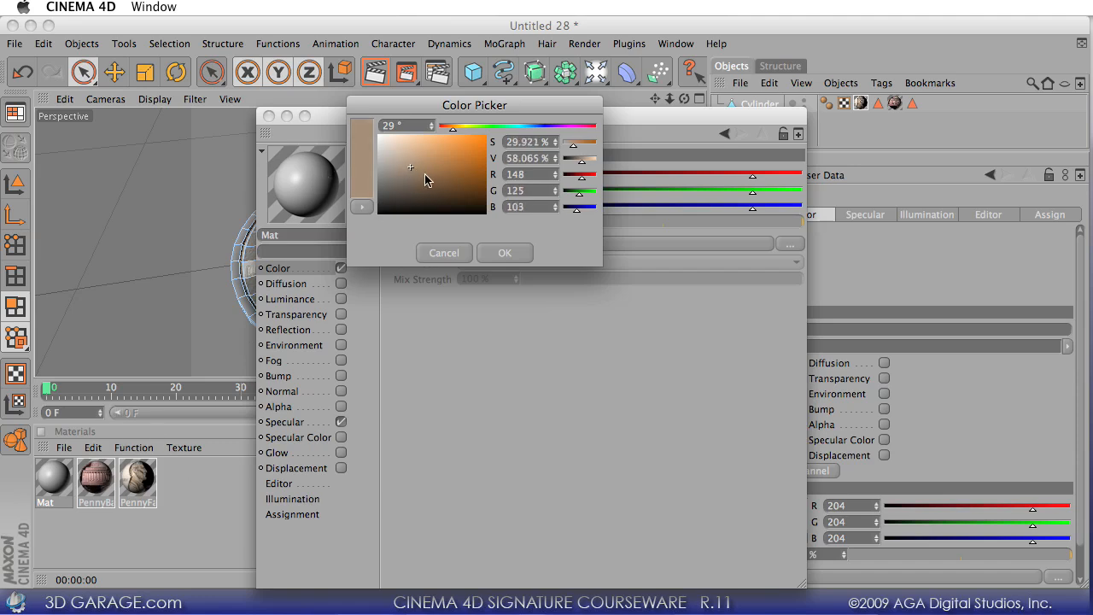
{"action": "mouse_move", "coordinate": [425, 174]}
{"action": "left_mouse_down"}
{"action": "mouse_move", "coordinate": [404, 165]}
{"action": "mouse_move", "coordinate": [409, 173]}
{"action": "left_mouse_up"}
{"action": "left_click", "coordinate": [503, 254]}
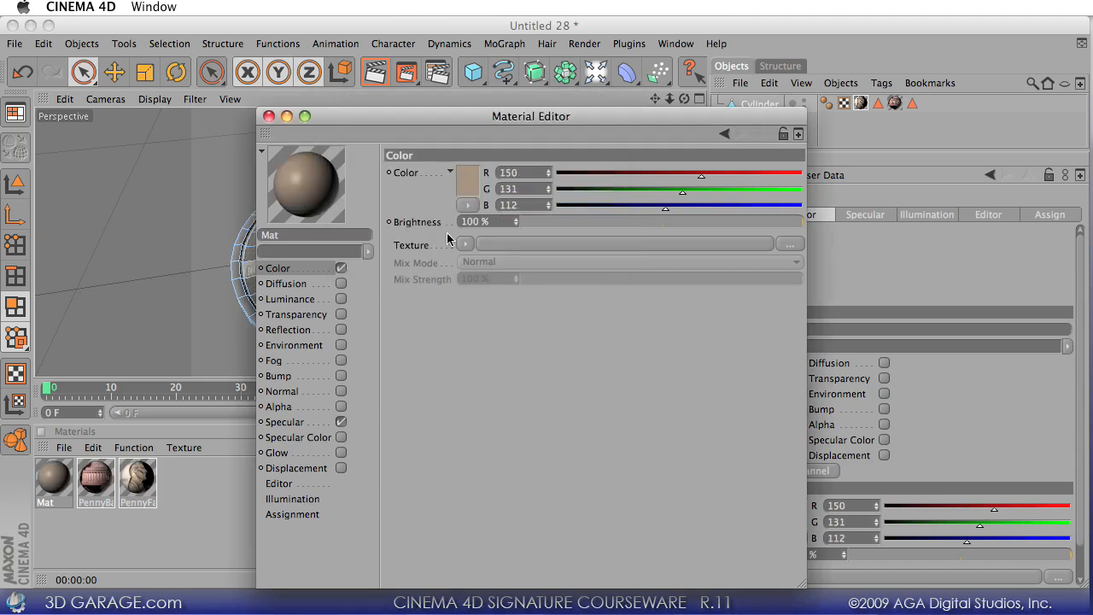
{"action": "left_click", "coordinate": [268, 116]}
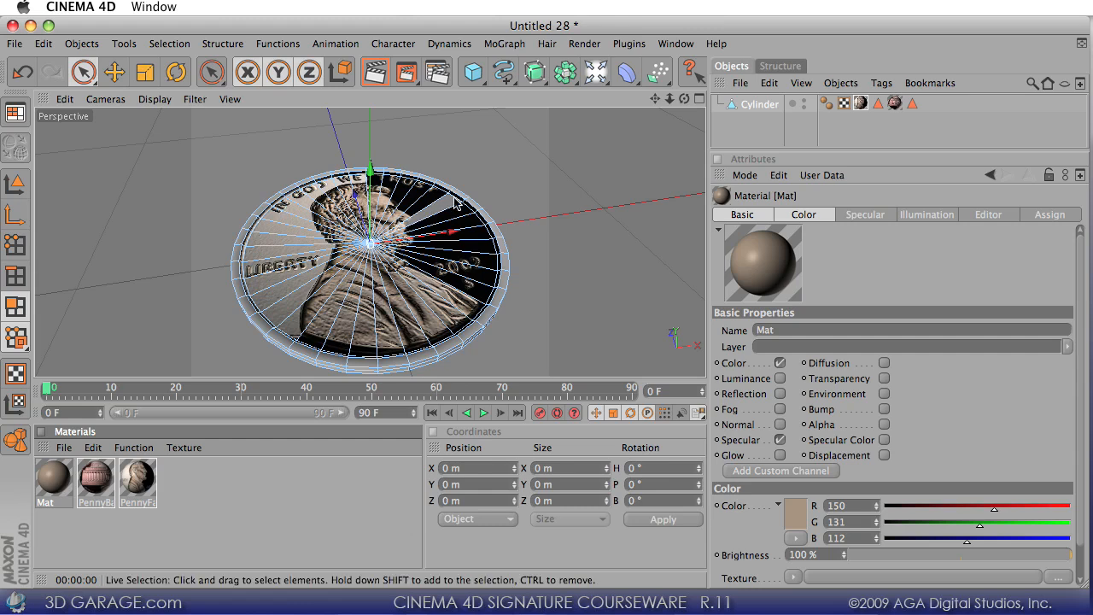
Select all the polygons of the penny's upper and lower recessed faces
{"action": "left_click_drag", "start_coordinate": [684, 99], "coordinate": [709, 376]}
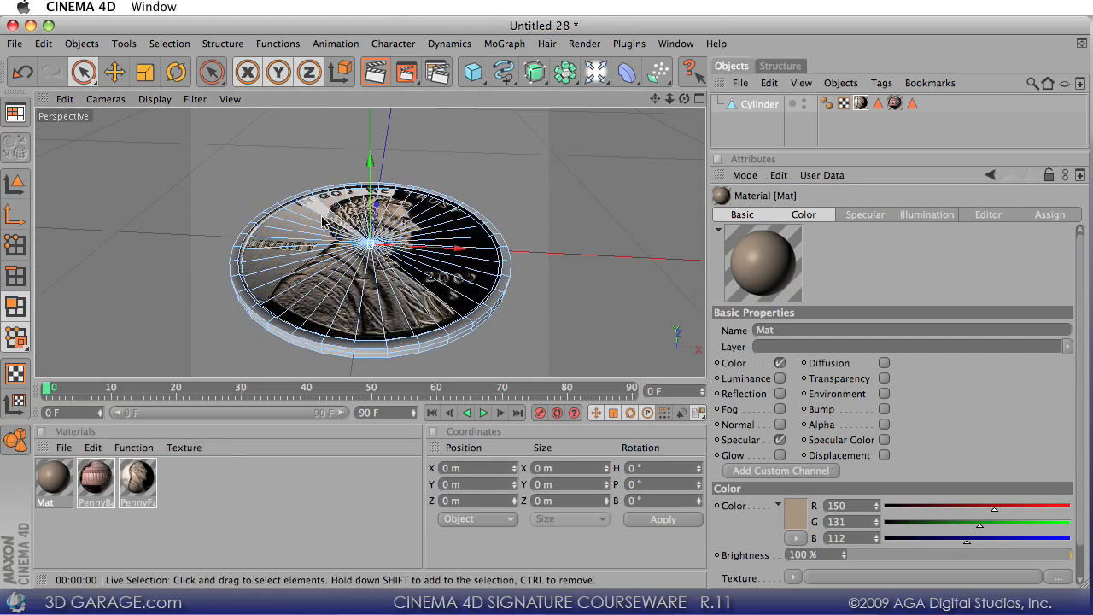
{"action": "mouse_move", "coordinate": [264, 291]}
{"action": "left_mouse_down"}
{"action": "mouse_move", "coordinate": [324, 273]}
{"action": "mouse_move", "coordinate": [358, 248]}
{"action": "mouse_move", "coordinate": [385, 313]}
{"action": "left_mouse_up"}
{"action": "left_click_drag", "start_coordinate": [436, 282], "coordinate": [706, 379], "text": "alt"}
{"action": "mouse_move", "coordinate": [373, 176]}
{"action": "left_mouse_down"}
{"action": "mouse_move", "coordinate": [434, 191]}
{"action": "mouse_move", "coordinate": [370, 275]}
{"action": "mouse_move", "coordinate": [361, 171]}
{"action": "mouse_move", "coordinate": [490, 196]}
{"action": "mouse_move", "coordinate": [537, 164]}
{"action": "left_mouse_up"}
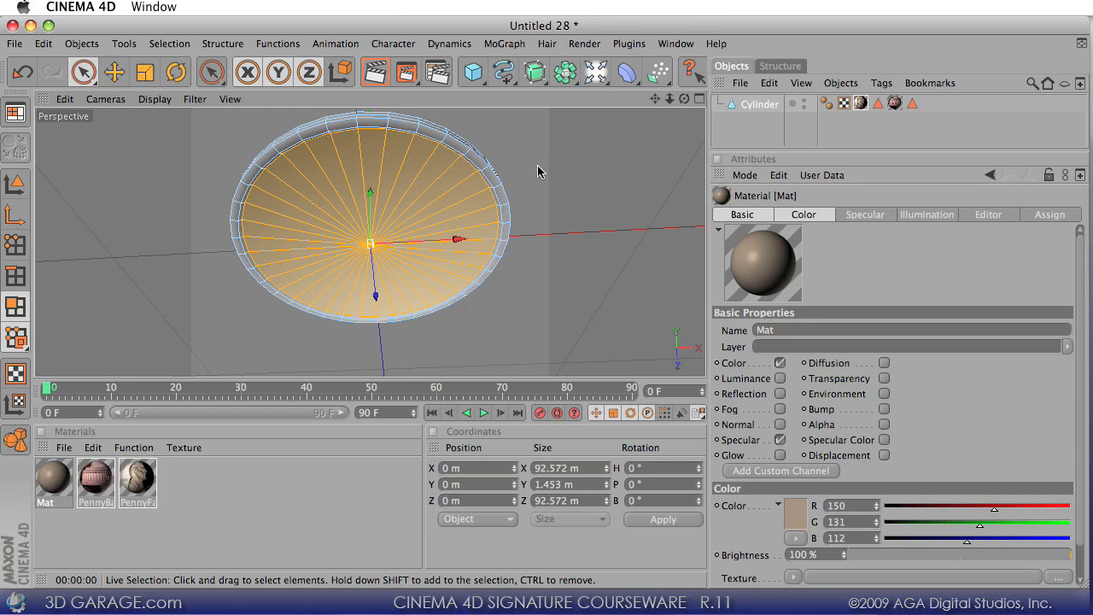
Grow the face selection by one ring and invert it so that the penny's rim and side polygons are selected
{"action": "right_click", "coordinate": [537, 165]}
{"action": "key", "text": "Escape"}
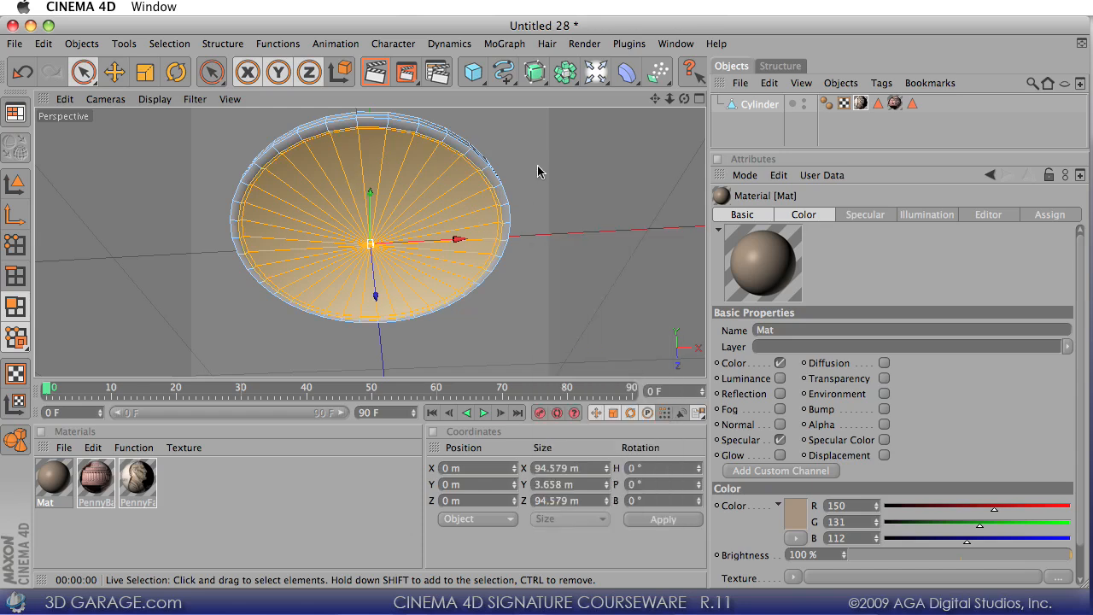
{"action": "left_click", "coordinate": [161, 44]}
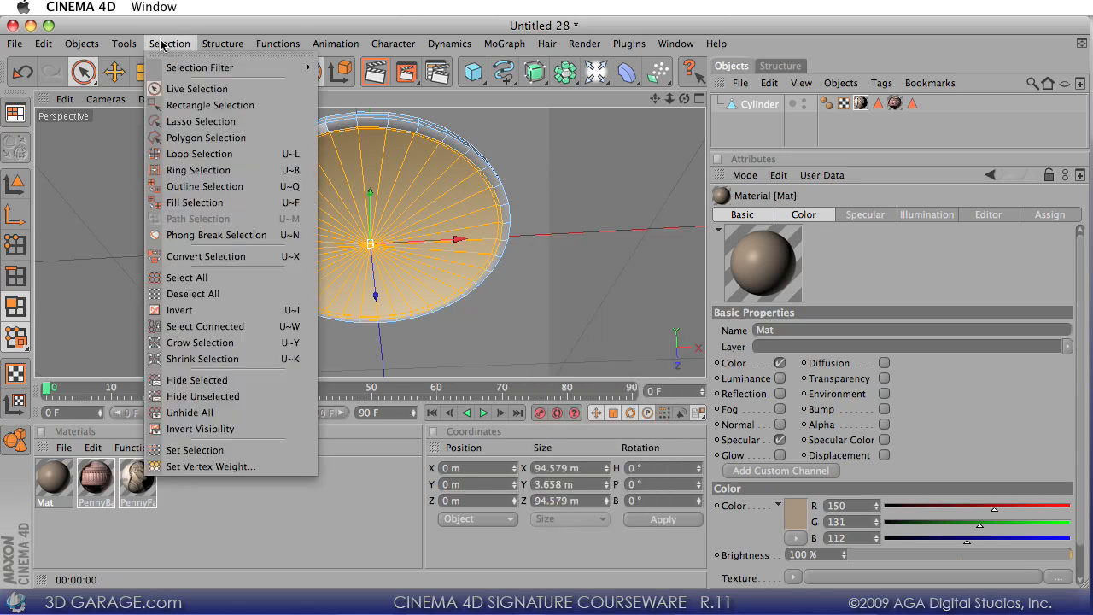
{"action": "left_click", "coordinate": [217, 315]}
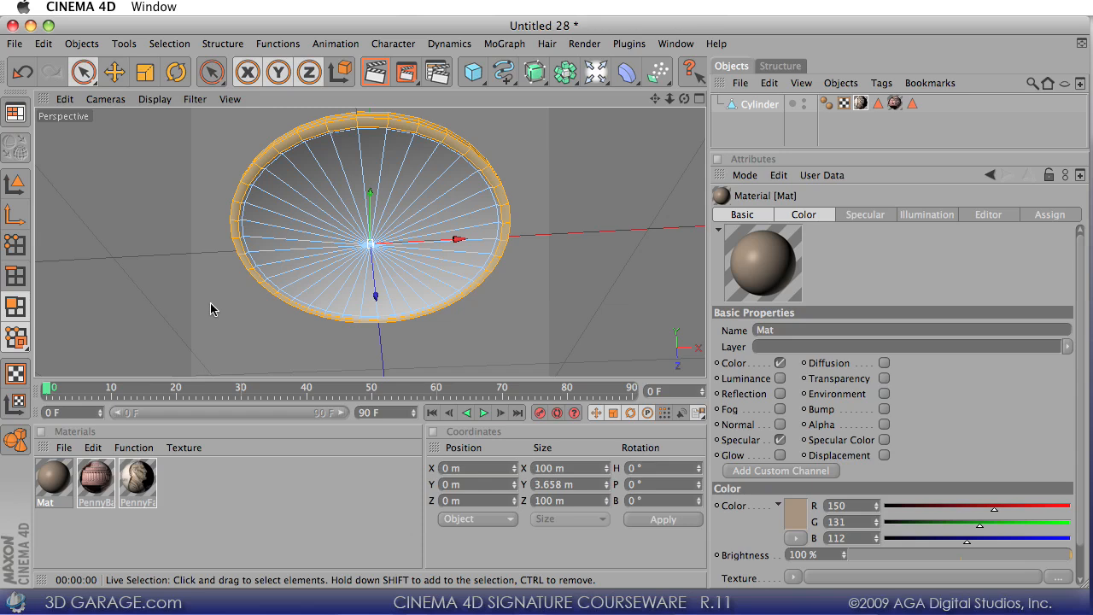
Apply the brown material to the selected rim and side polygons and rename it PennySides
{"action": "left_click_drag", "start_coordinate": [45, 479], "coordinate": [241, 259]}
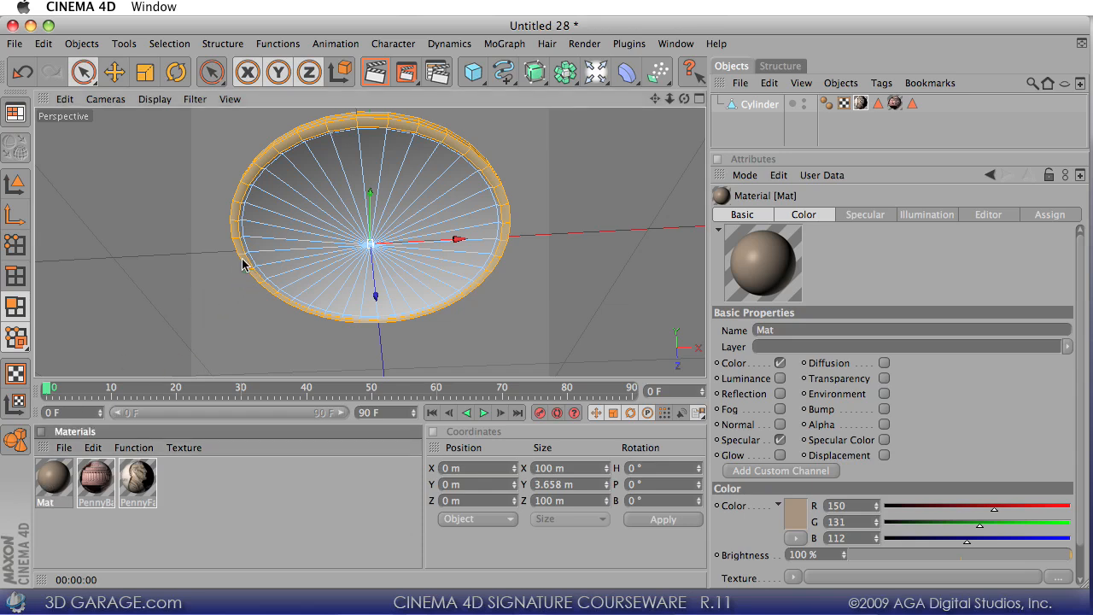
{"action": "left_click", "coordinate": [241, 258]}
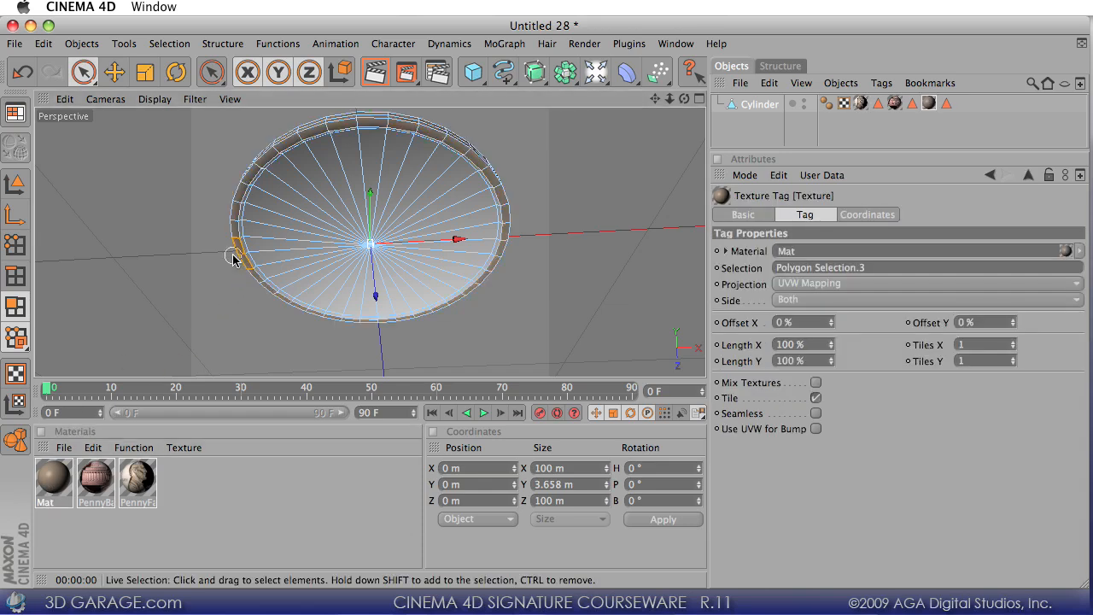
{"action": "double_click", "coordinate": [57, 489]}
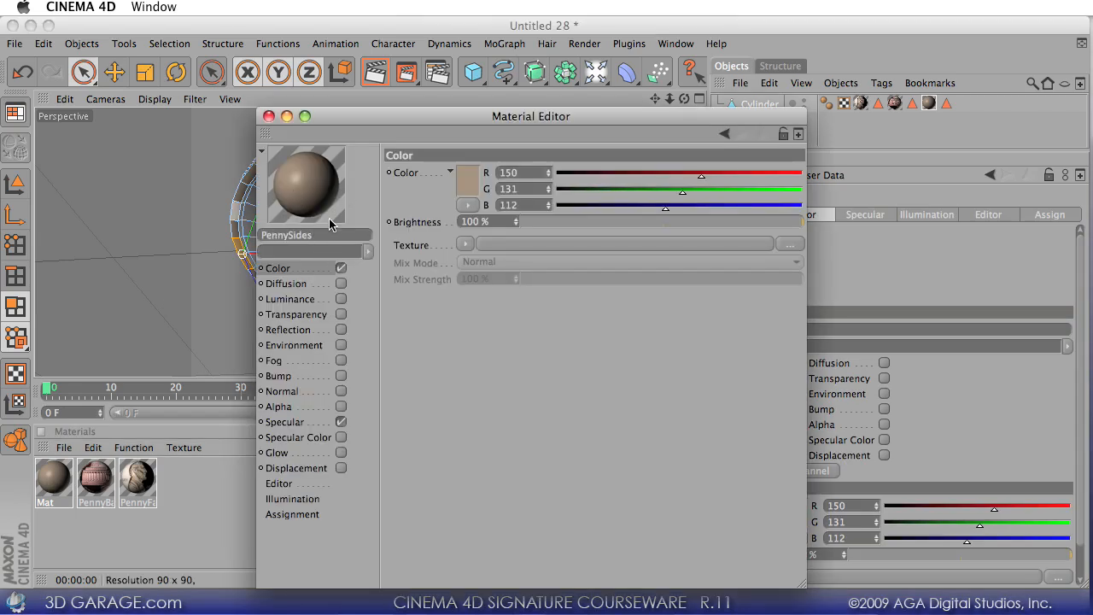
{"action": "key", "text": "Return"}
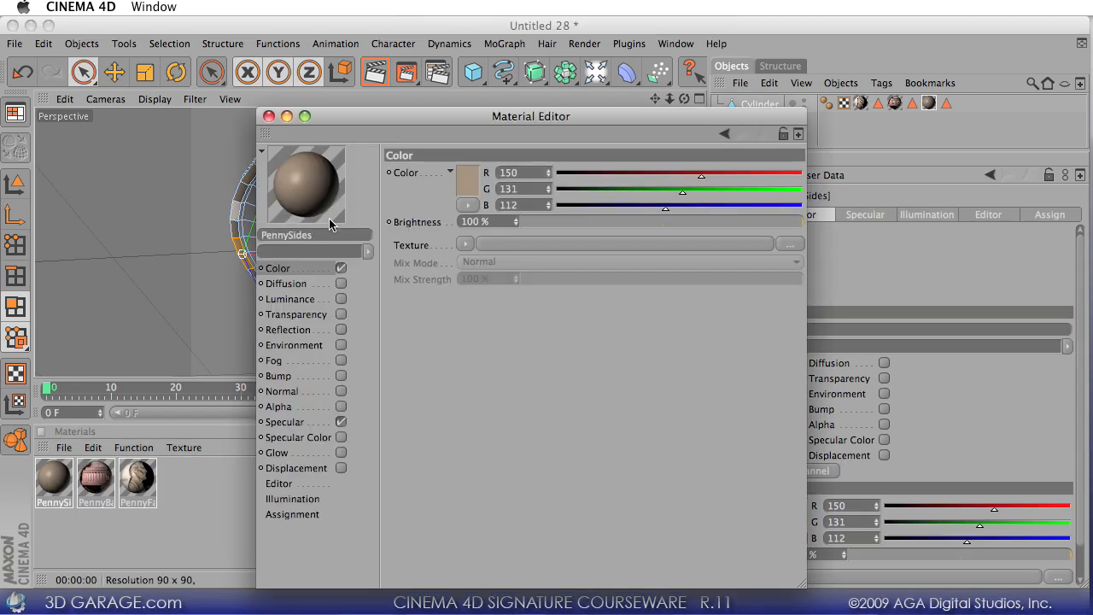
{"action": "left_click", "coordinate": [269, 116]}
Examine the textured penny from above along with its selection and Phong tags
{"action": "left_click_drag", "start_coordinate": [419, 144], "coordinate": [710, 372], "text": "alt"}
{"action": "left_click", "coordinate": [760, 103]}
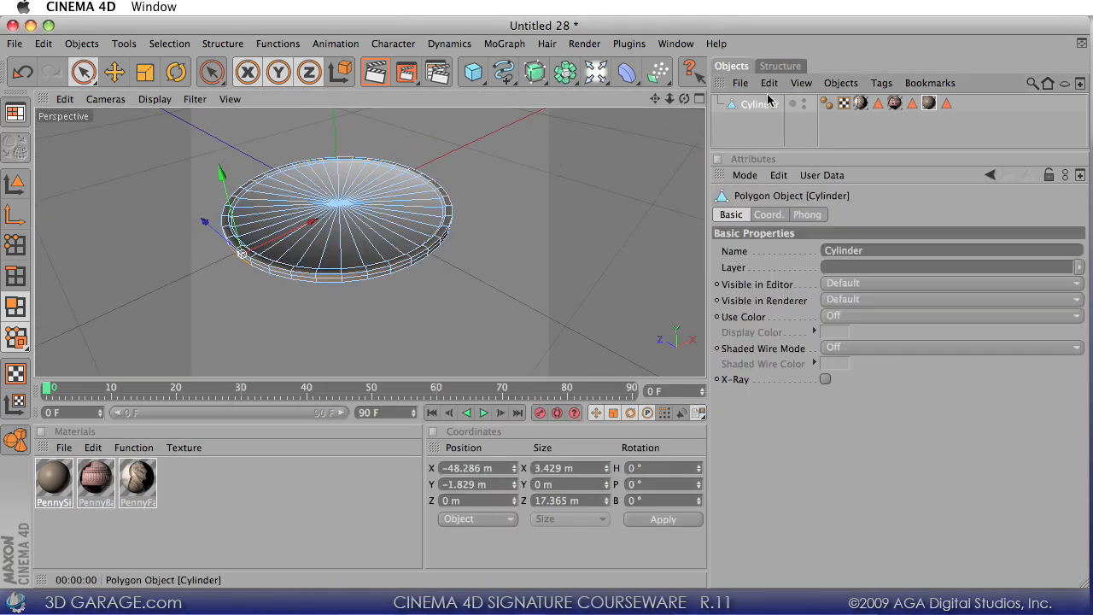
{"action": "left_click", "coordinate": [877, 104]}
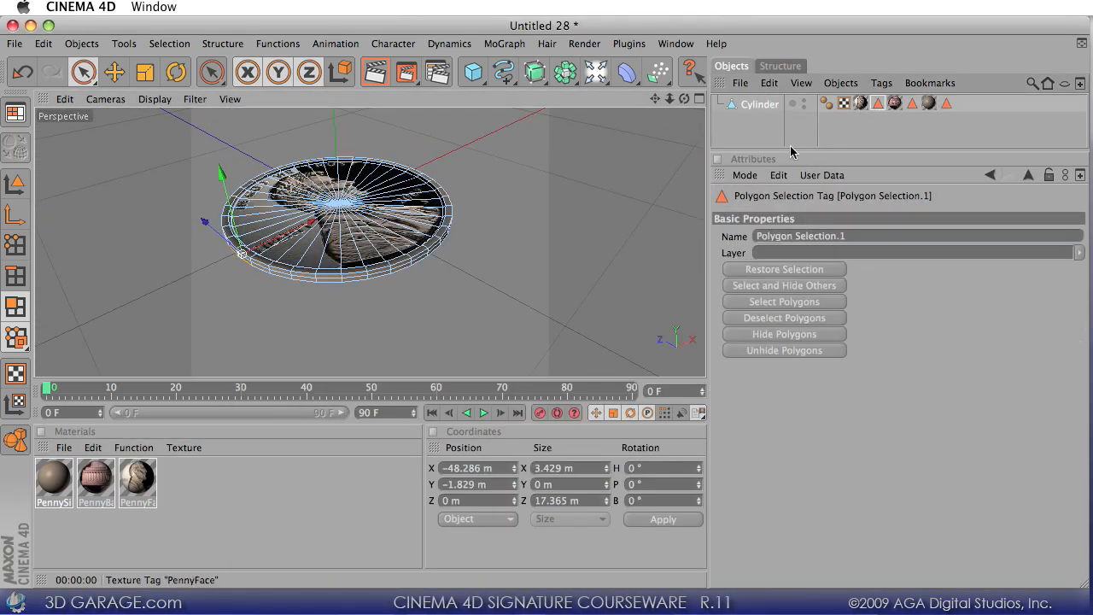
{"action": "left_click", "coordinate": [825, 103]}
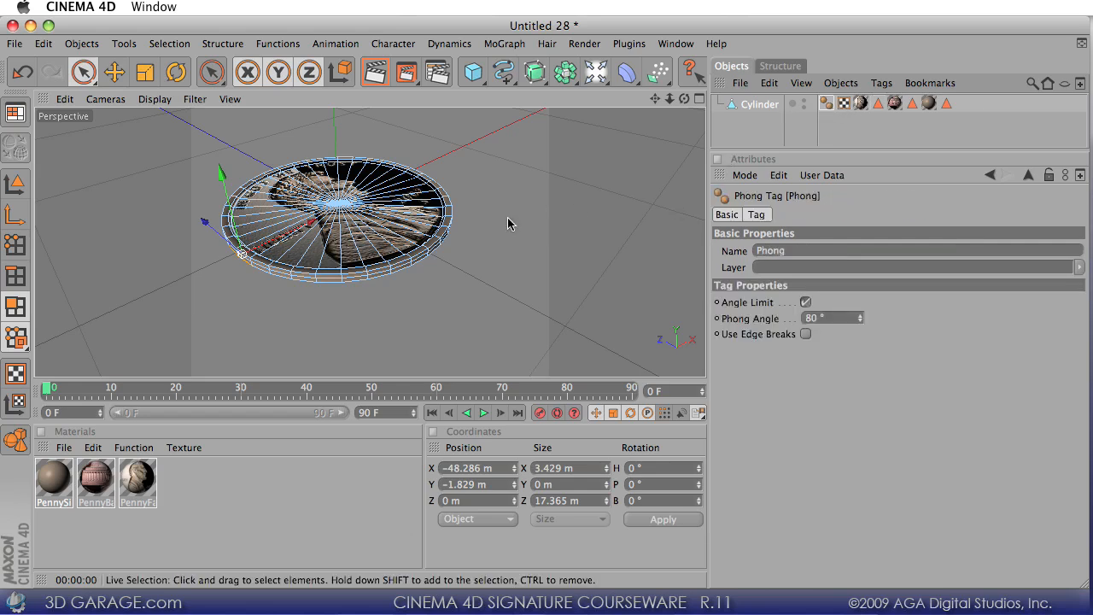
{"action": "left_click_drag", "start_coordinate": [508, 224], "coordinate": [498, 179], "text": "alt"}
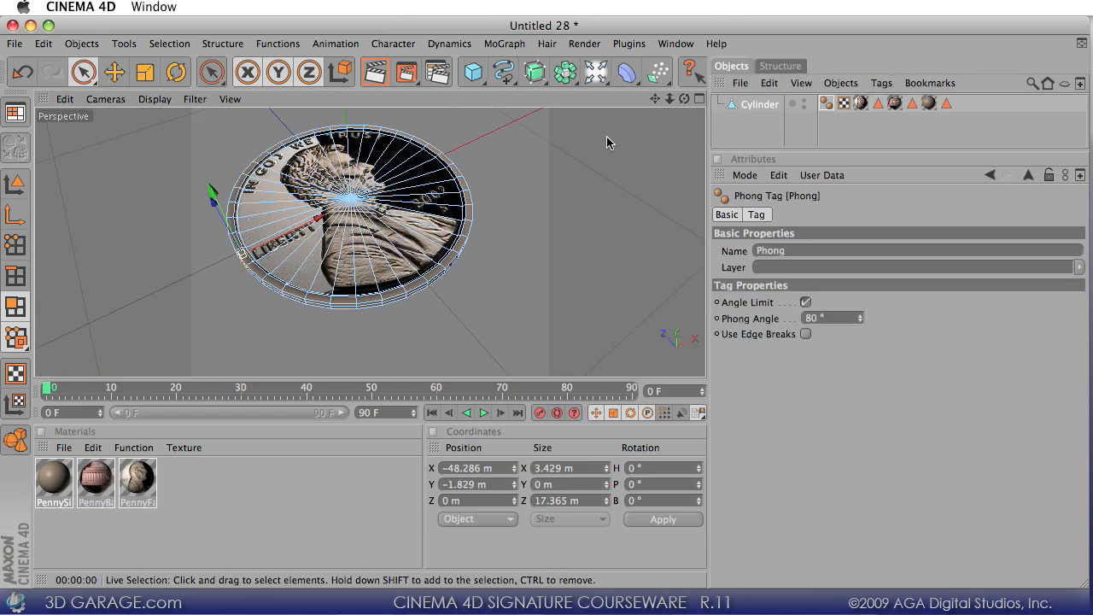
{"action": "left_click_drag", "start_coordinate": [655, 99], "coordinate": [706, 378]}
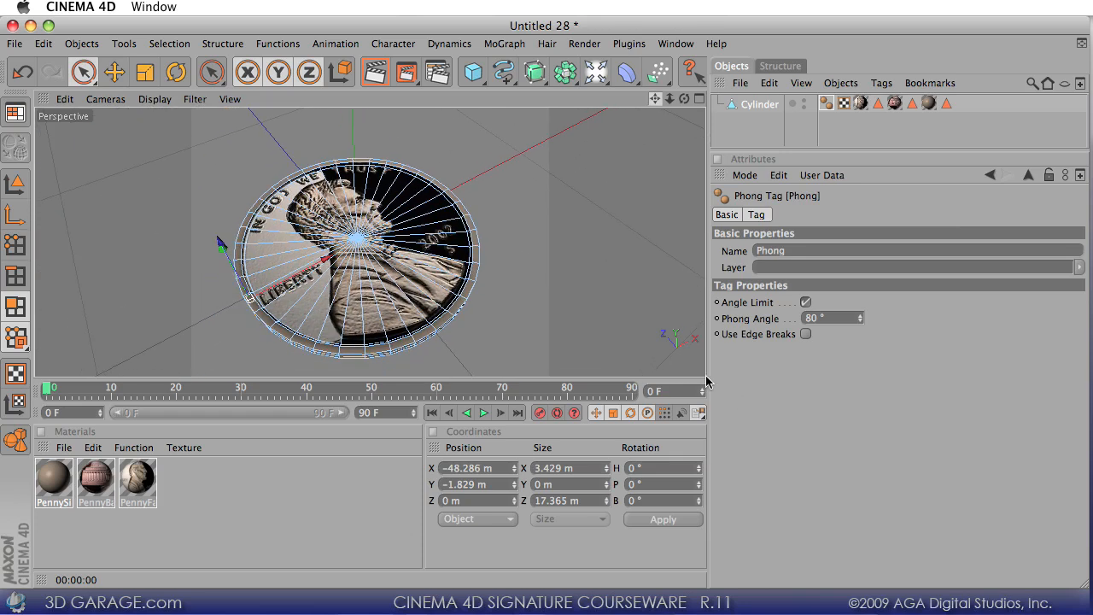
{"action": "left_click_drag", "start_coordinate": [672, 101], "coordinate": [703, 382]}
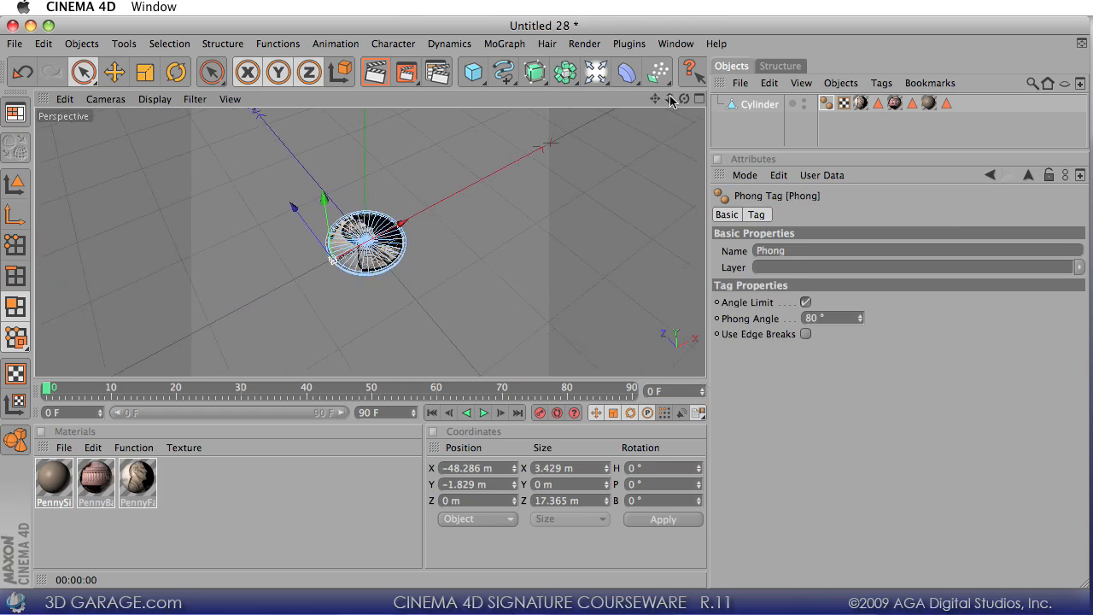
Save the scene as Penny in the Scenes folder
{"action": "left_click", "coordinate": [8, 40]}
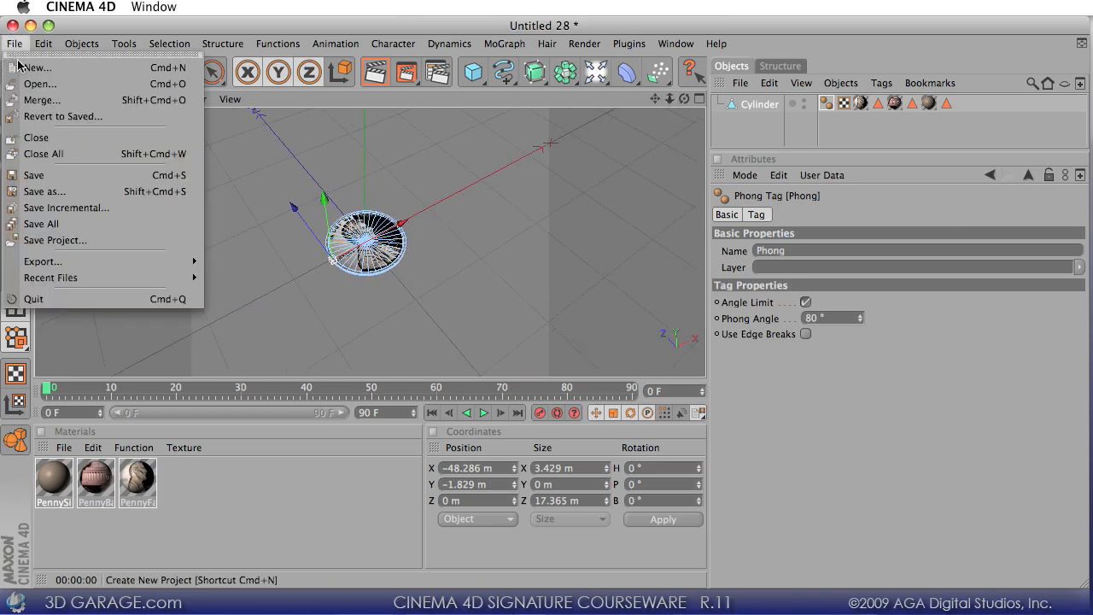
{"action": "left_click", "coordinate": [100, 191]}
{"action": "type", "text": "P"}
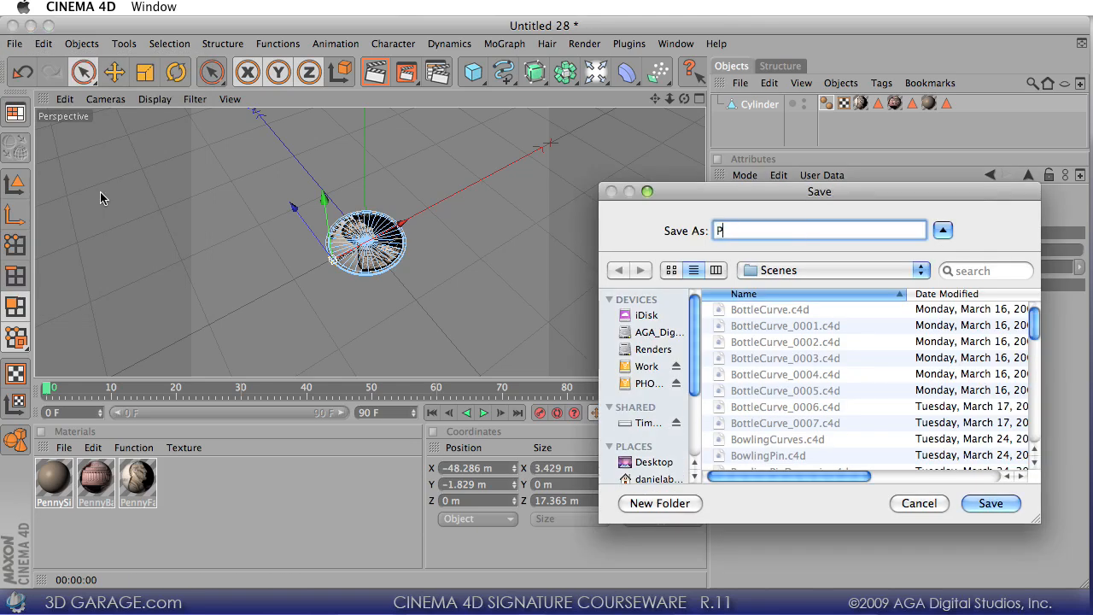
{"action": "type", "text": "enny"}
{"action": "key", "text": "Return"}
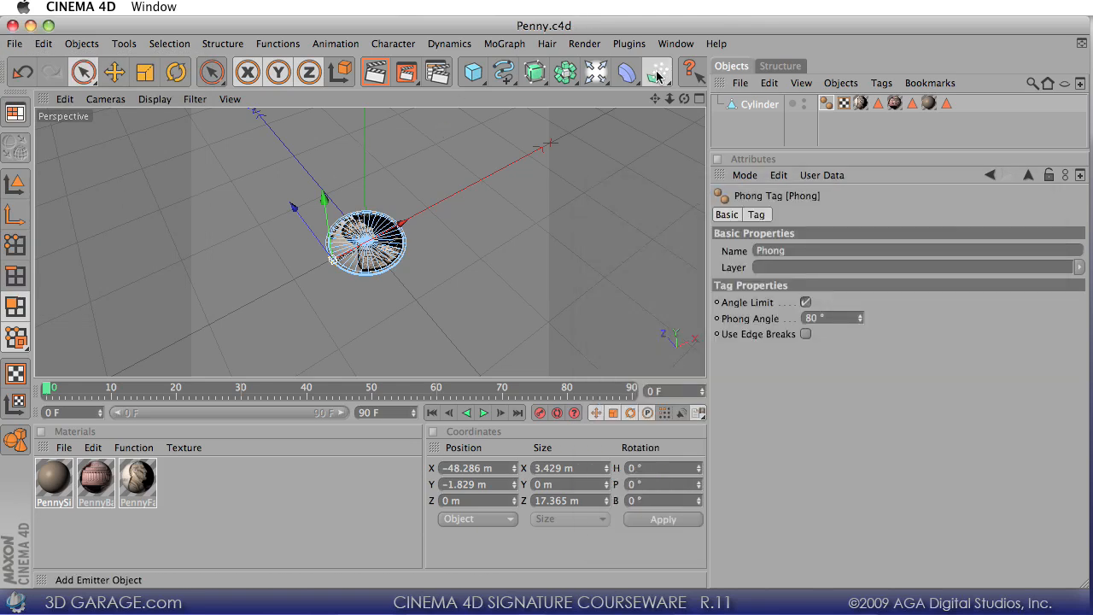
Add a particle Emitter, move it along the Z axis to just behind the penny, and enlarge its attributes area
{"action": "left_click_drag", "start_coordinate": [656, 76], "coordinate": [682, 89]}
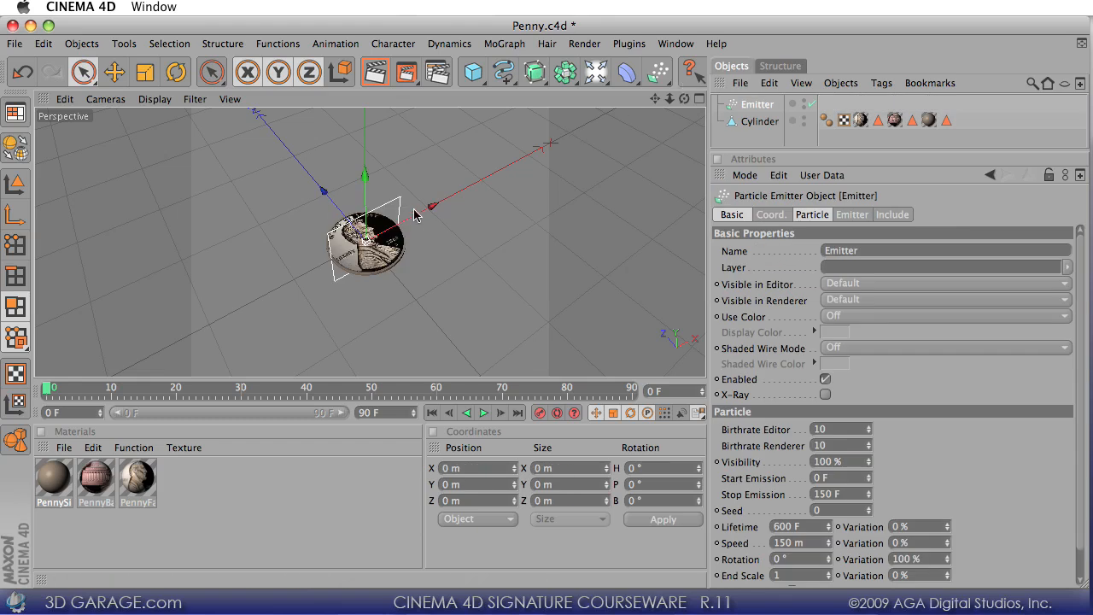
{"action": "left_click_drag", "start_coordinate": [331, 202], "coordinate": [300, 164]}
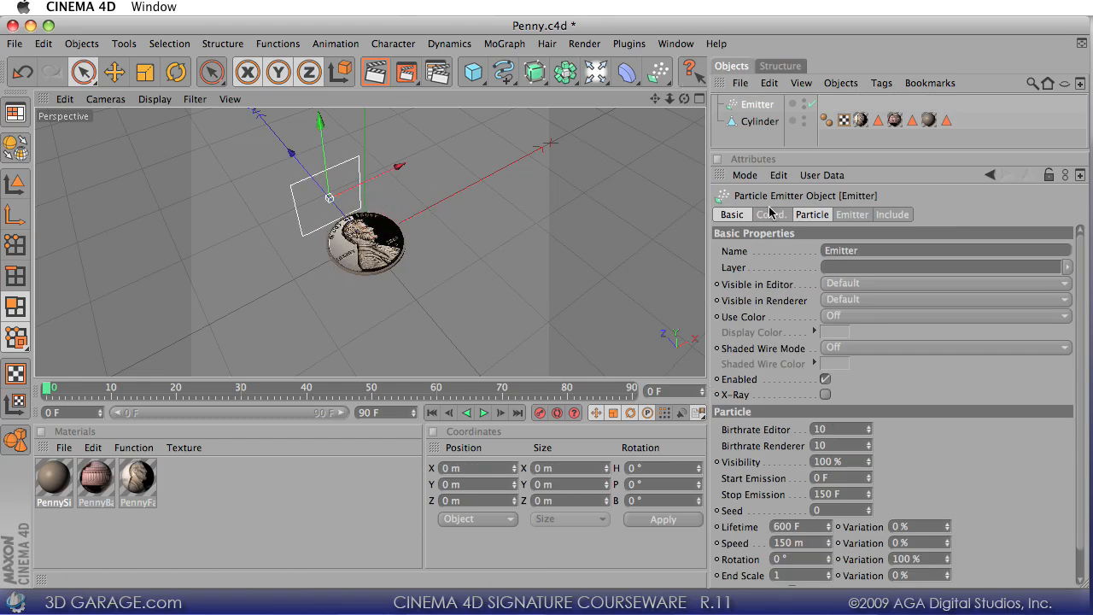
{"action": "left_click_drag", "start_coordinate": [748, 149], "coordinate": [748, 128]}
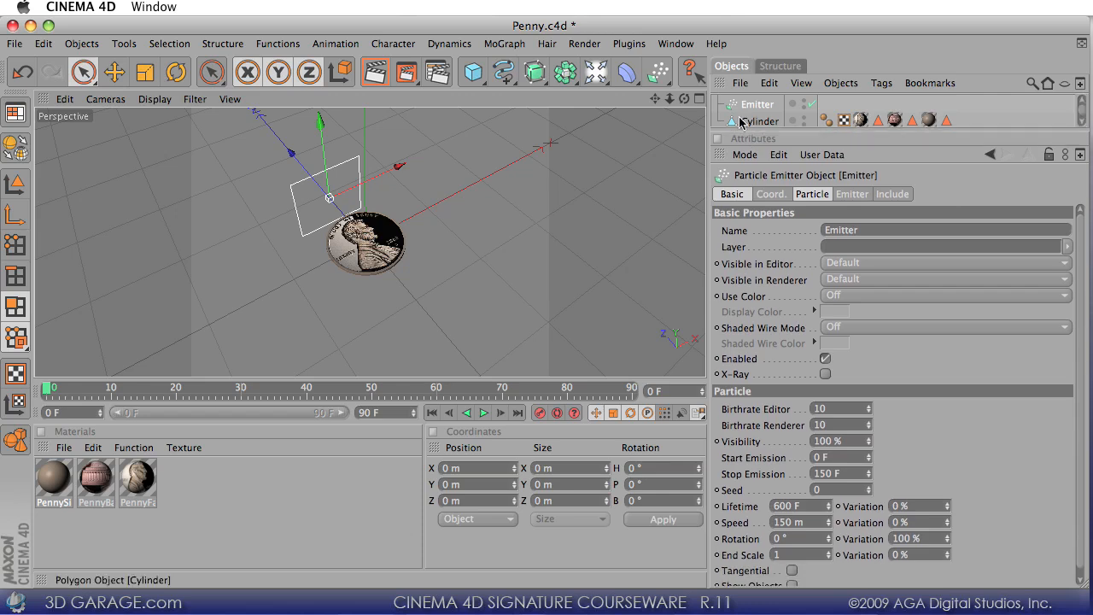